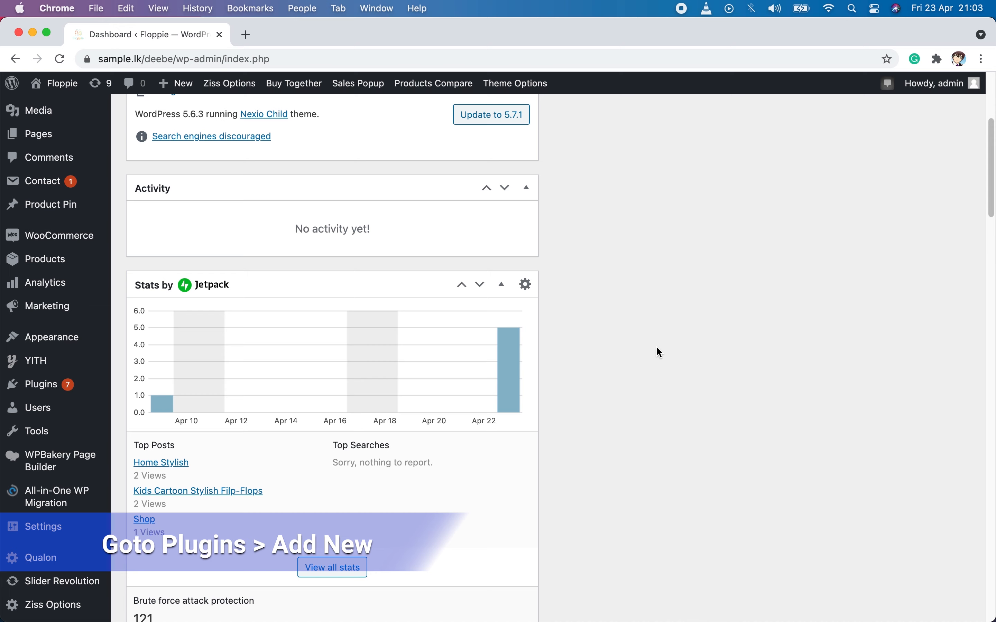
- Search the plugins available to add for "woocs" and review the WooCommerce Currency Switcher entry
{"action": "mouse_move", "coordinate": [41, 385]}
{"action": "left_click", "coordinate": [140, 406]}
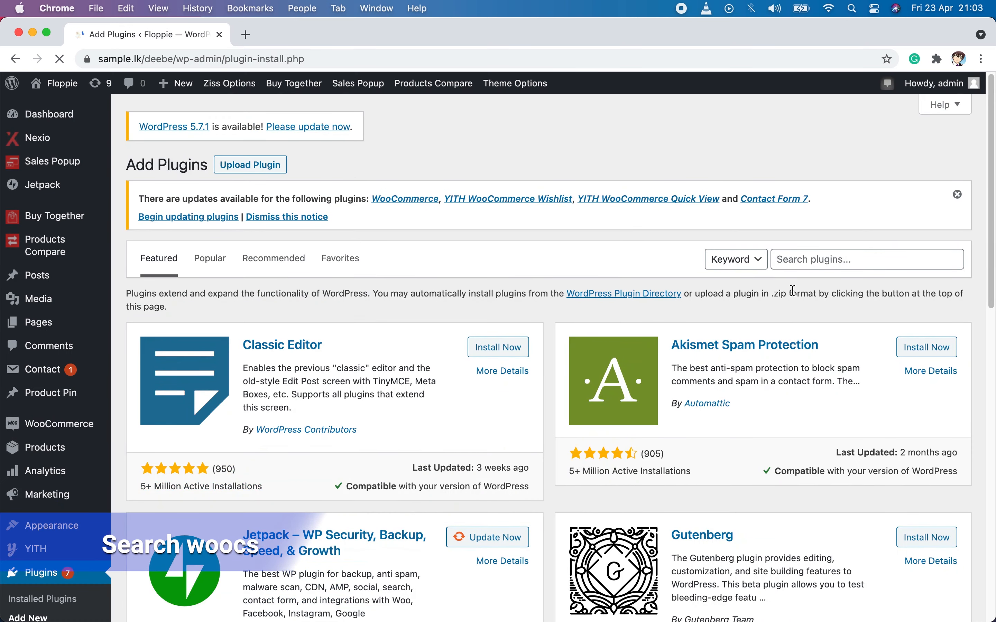
{"action": "left_click", "coordinate": [809, 260]}
{"action": "type", "text": "woo"}
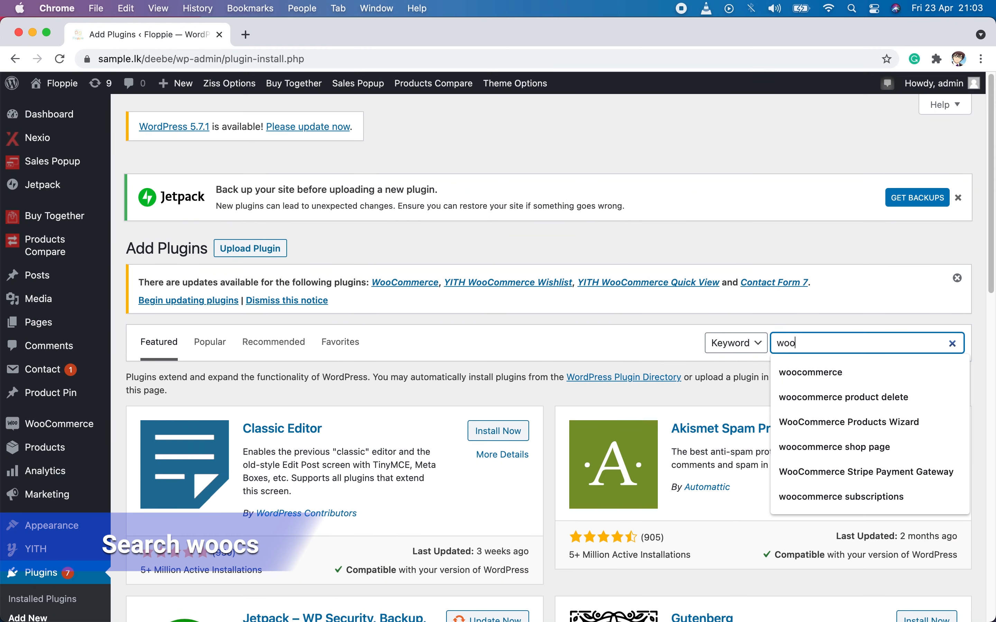
{"action": "type", "text": "cs"}
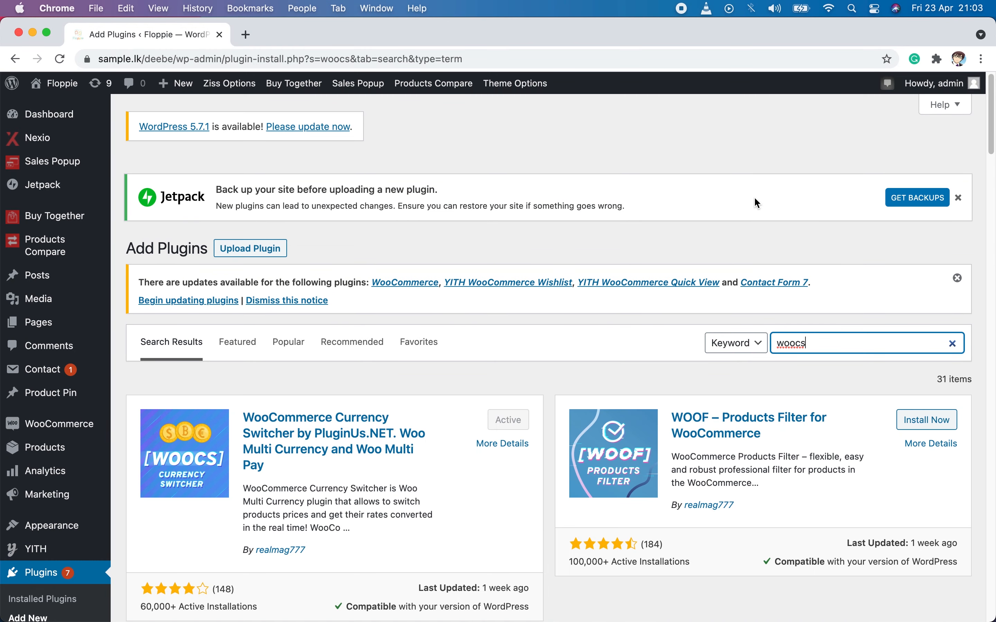
{"action": "scroll", "coordinate": [426, 345], "scroll_direction": "down", "scroll_amount": 2}
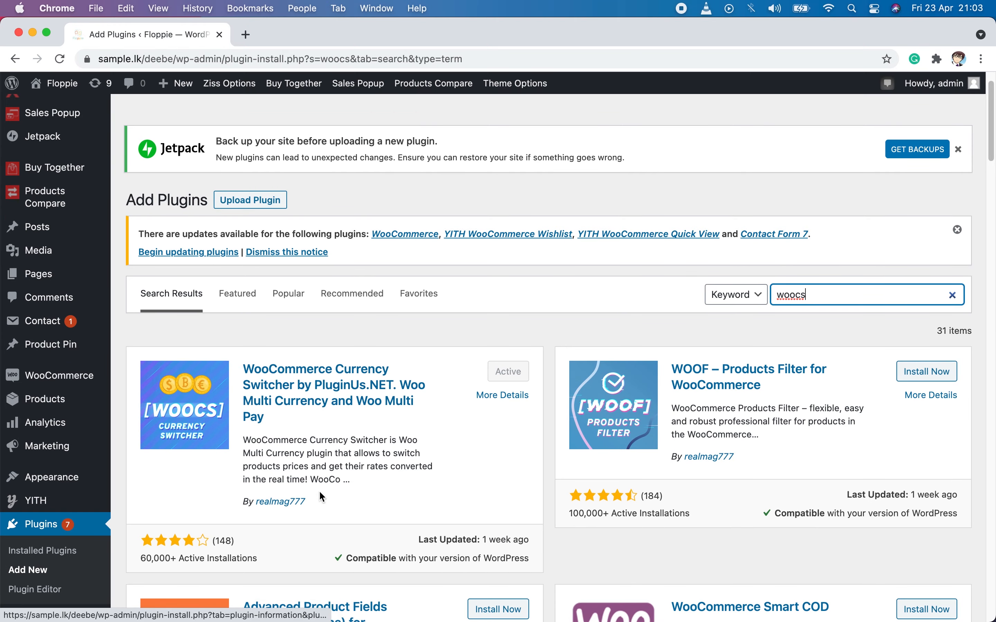
{"action": "scroll", "coordinate": [483, 429], "scroll_direction": "down", "scroll_amount": 1}
{"action": "scroll", "coordinate": [483, 429], "scroll_direction": "down", "scroll_amount": 2}
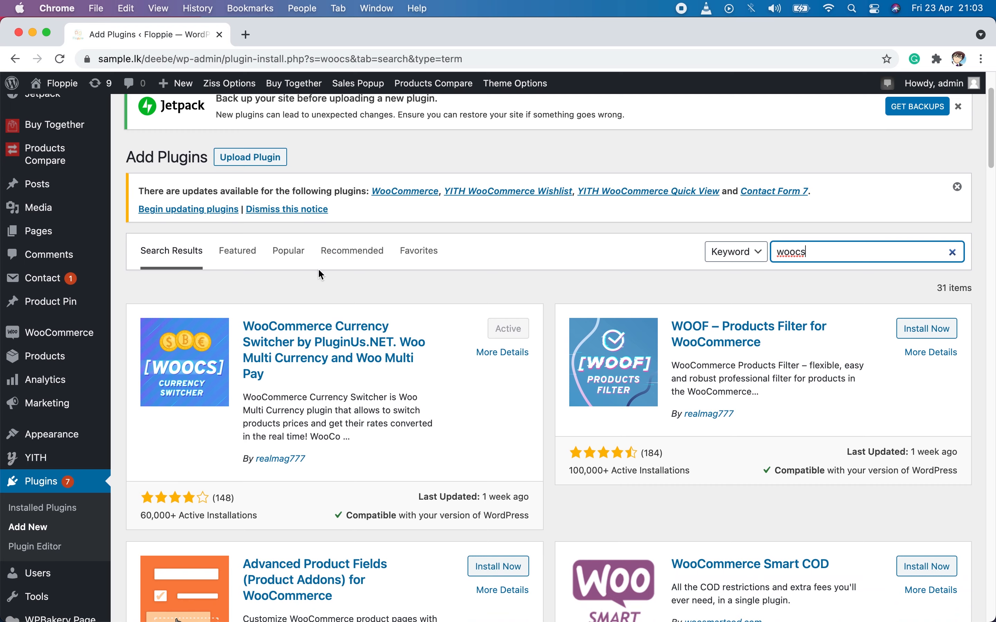
{"action": "scroll", "coordinate": [75, 393], "scroll_direction": "down", "scroll_amount": 5}
{"action": "scroll", "coordinate": [76, 393], "scroll_direction": "down", "scroll_amount": 3}
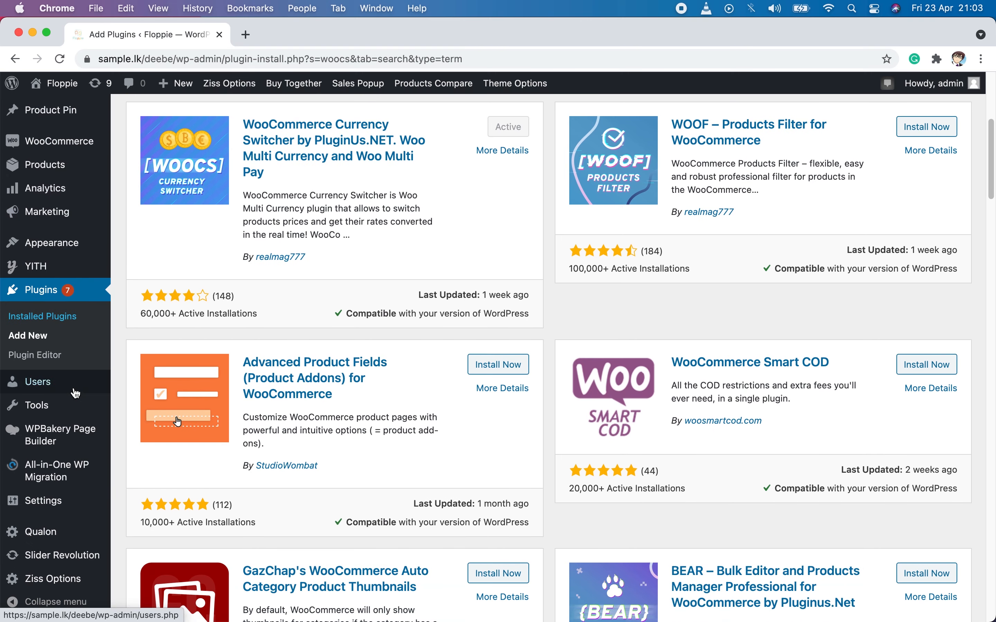
{"action": "scroll", "coordinate": [76, 393], "scroll_direction": "up", "scroll_amount": 4}
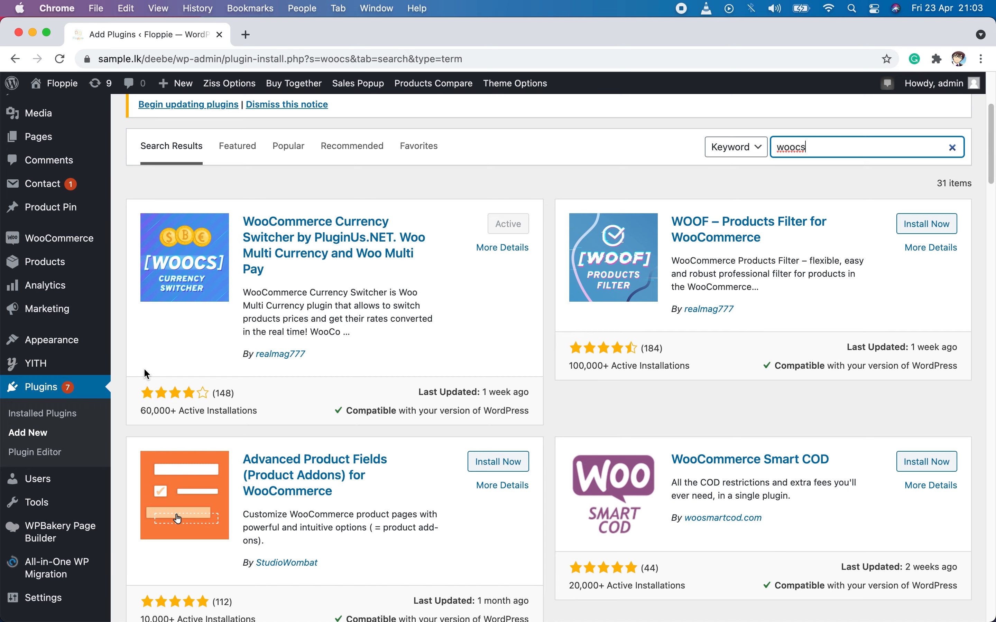
- Check the installed plugins list and open the Currency section of the WooCommerce settings
{"action": "left_click", "coordinate": [37, 415]}
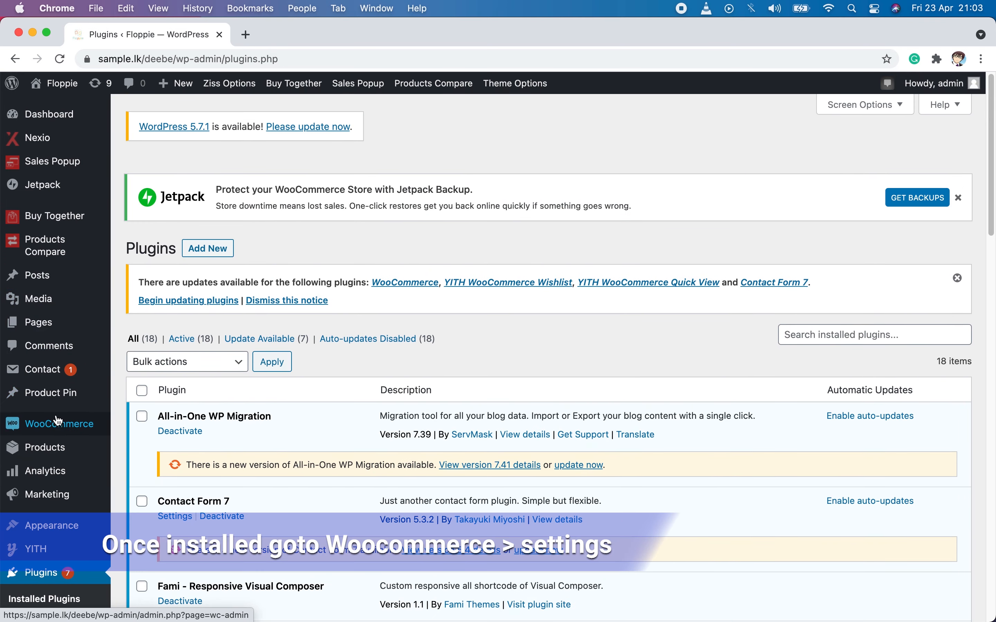
{"action": "left_click", "coordinate": [56, 427]}
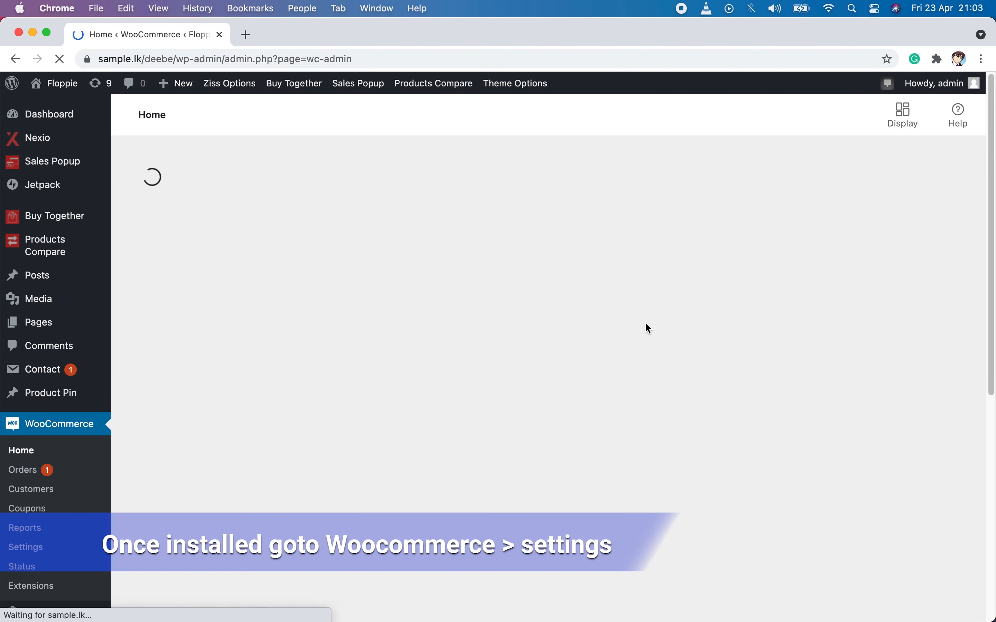
{"action": "scroll", "coordinate": [43, 447], "scroll_direction": "down", "scroll_amount": 2}
{"action": "scroll", "coordinate": [43, 447], "scroll_direction": "down", "scroll_amount": 2}
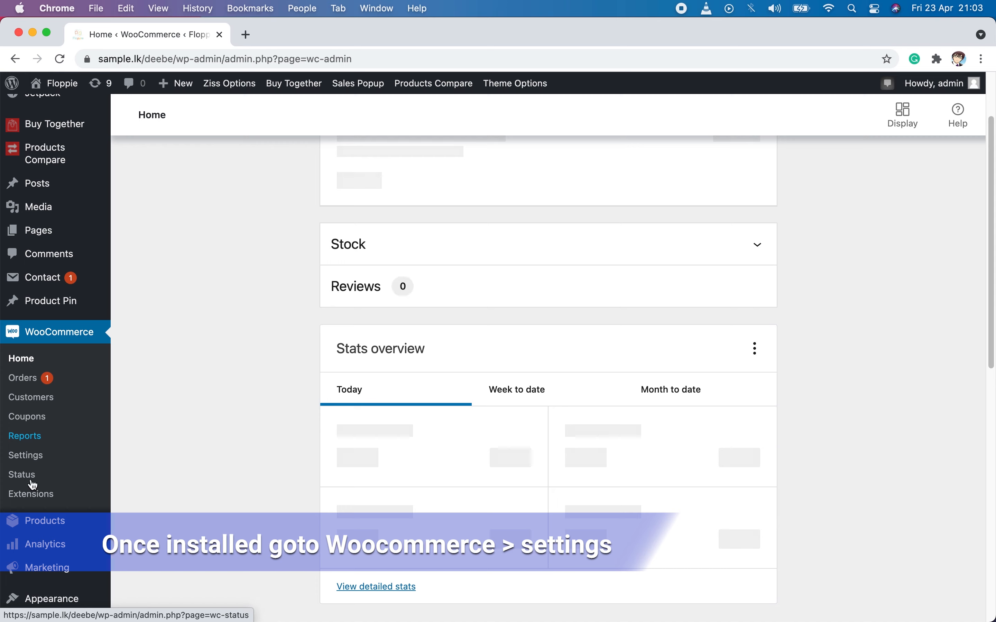
{"action": "left_click", "coordinate": [30, 455]}
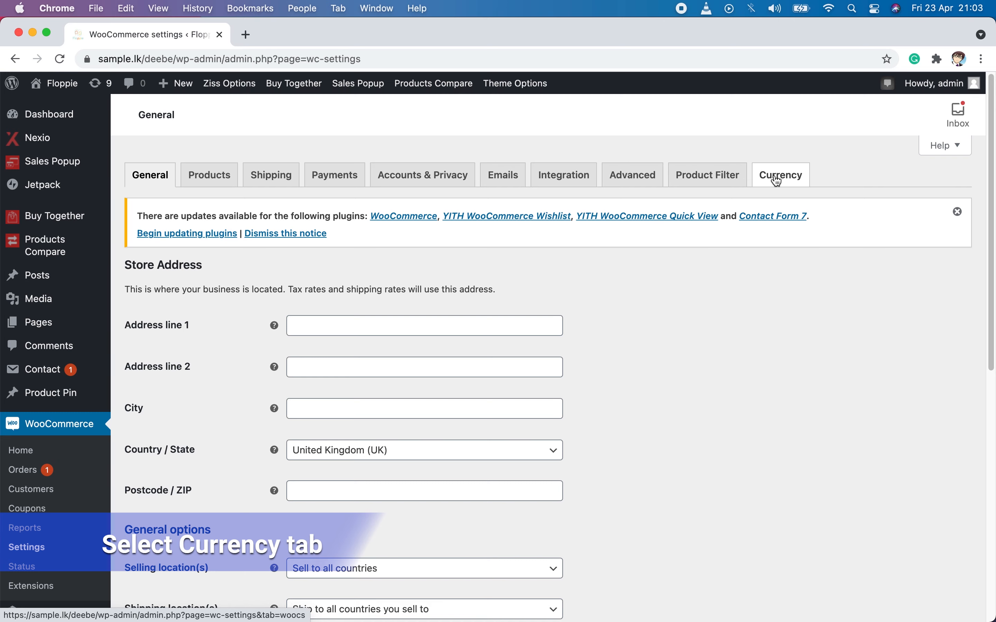
{"action": "left_click", "coordinate": [778, 181]}
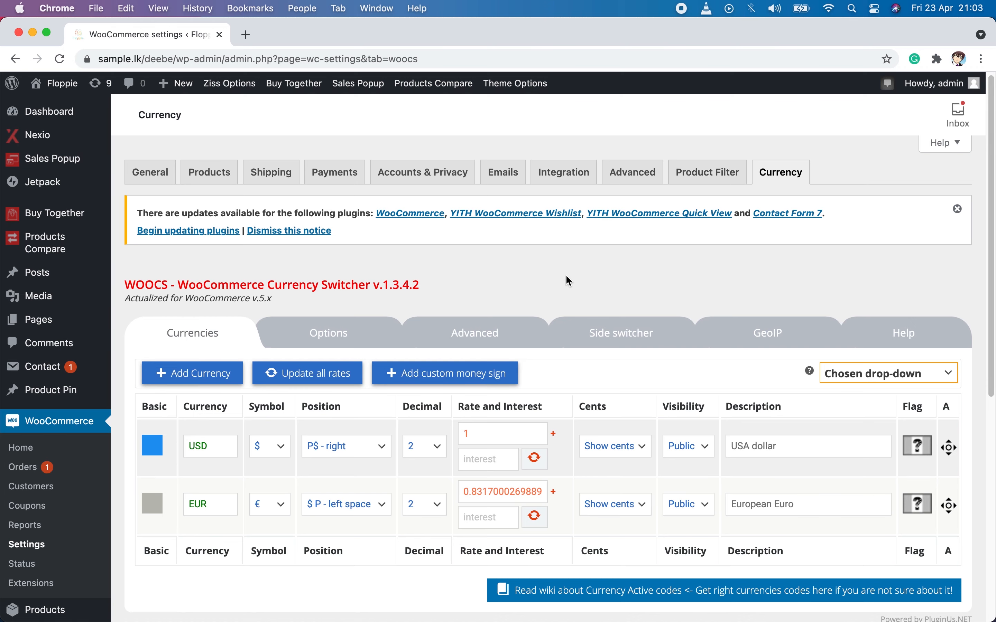
- Make EUR the basic currency and switch the basic currency back to USD
{"action": "scroll", "coordinate": [568, 281], "scroll_direction": "down", "scroll_amount": 1}
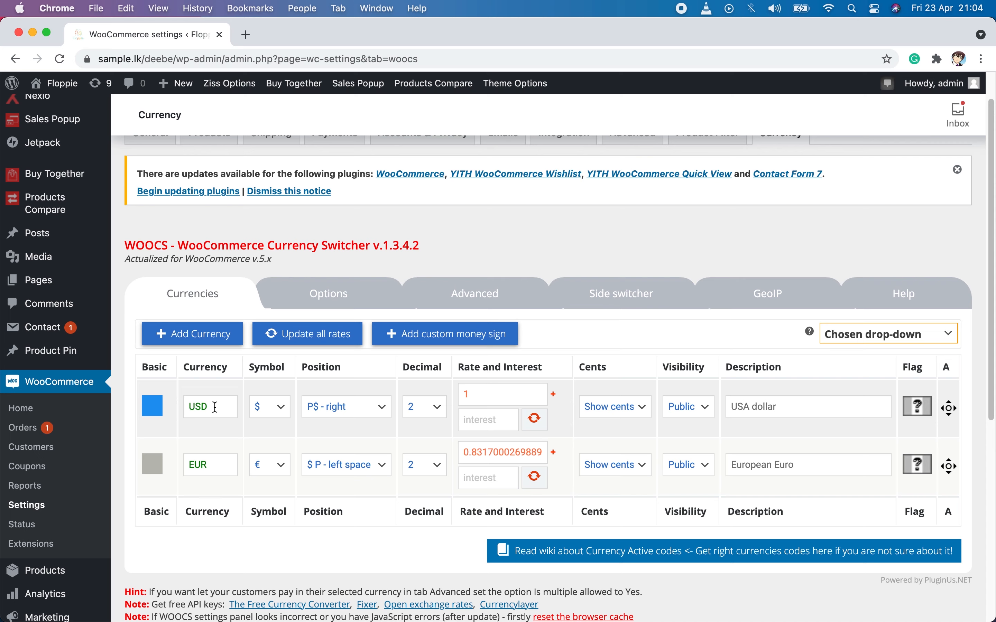
{"action": "left_click", "coordinate": [158, 465]}
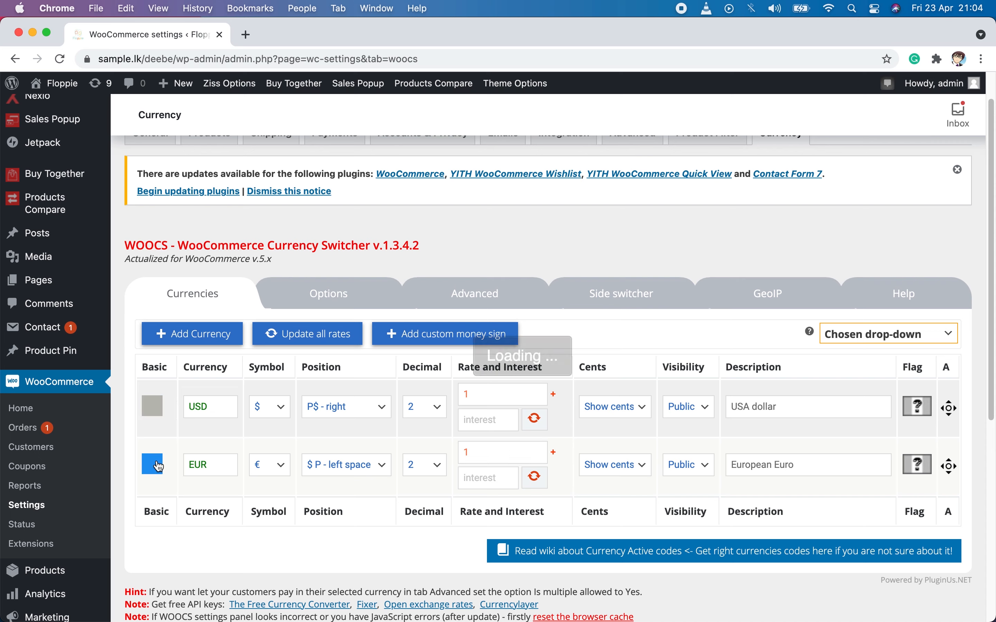
{"action": "left_click", "coordinate": [155, 405]}
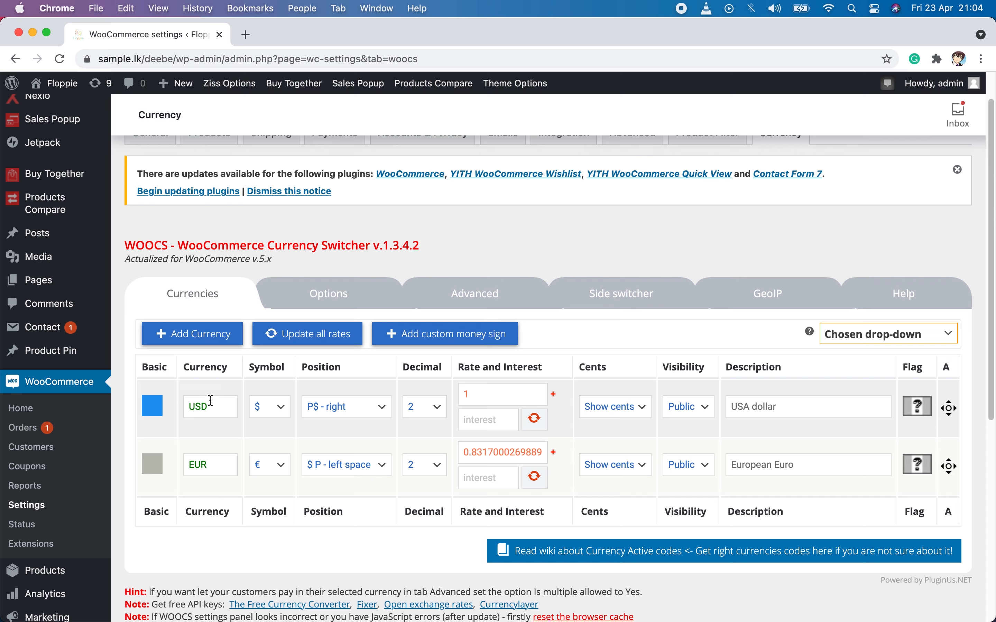
- Examine the USD row's symbol and position choices, its rate and description fields, and the flag image uploader
{"action": "left_click", "coordinate": [272, 414]}
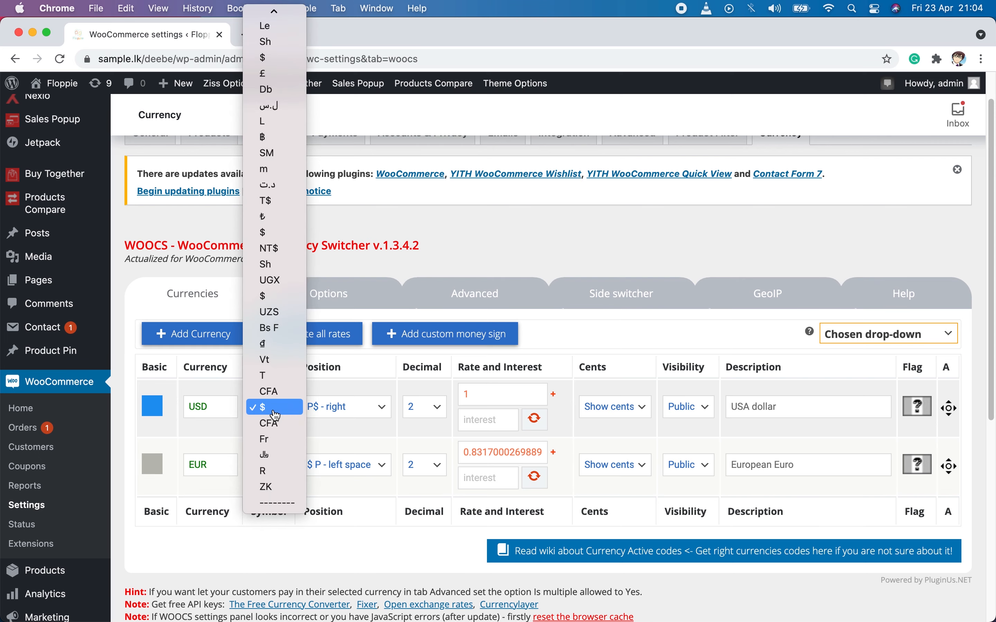
{"action": "left_click", "coordinate": [591, 349]}
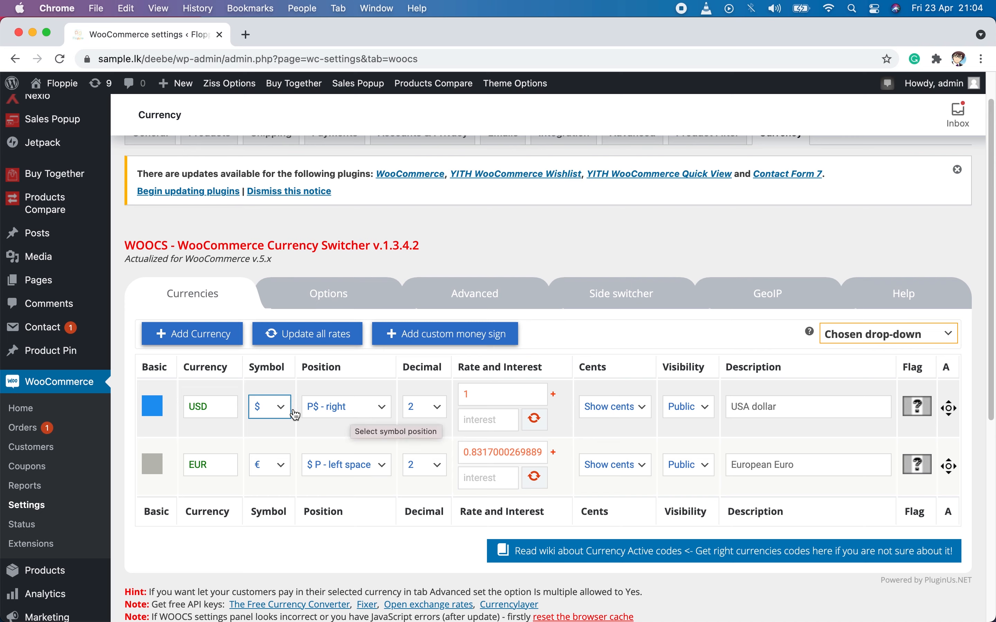
{"action": "left_click", "coordinate": [374, 414]}
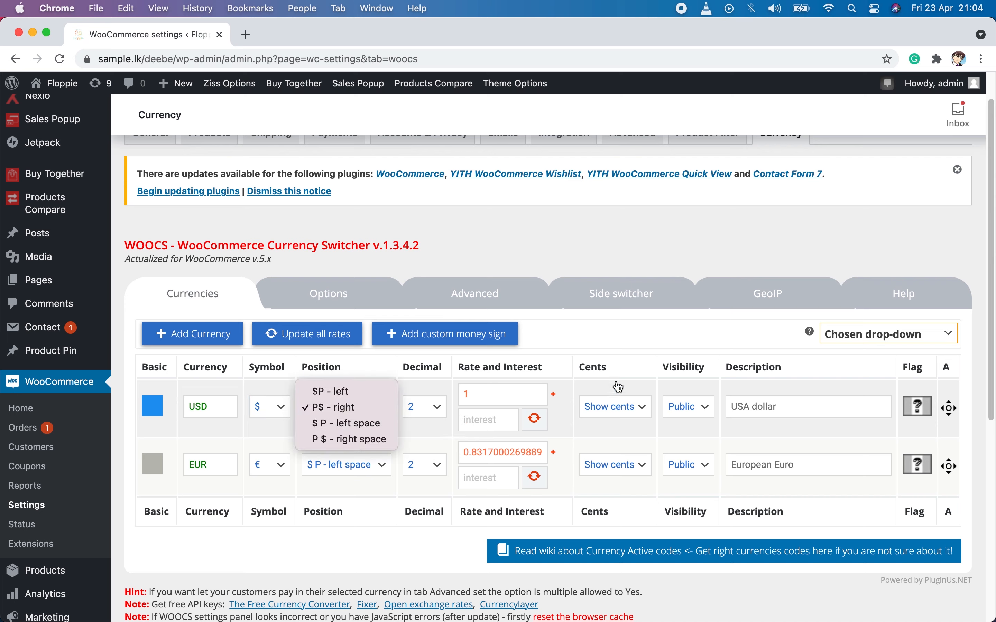
{"action": "left_click", "coordinate": [601, 337]}
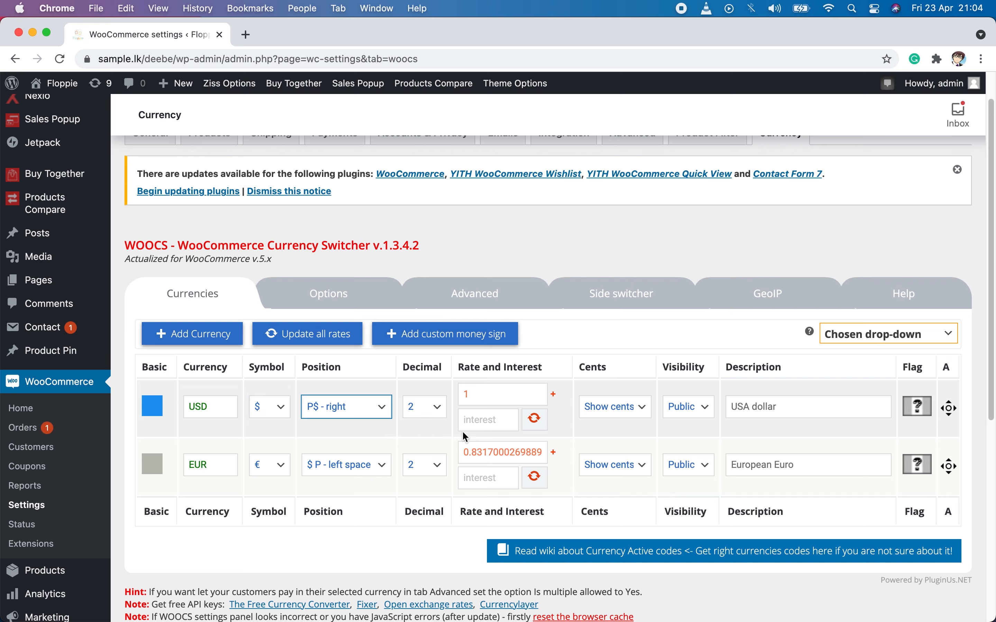
{"action": "left_click", "coordinate": [497, 395]}
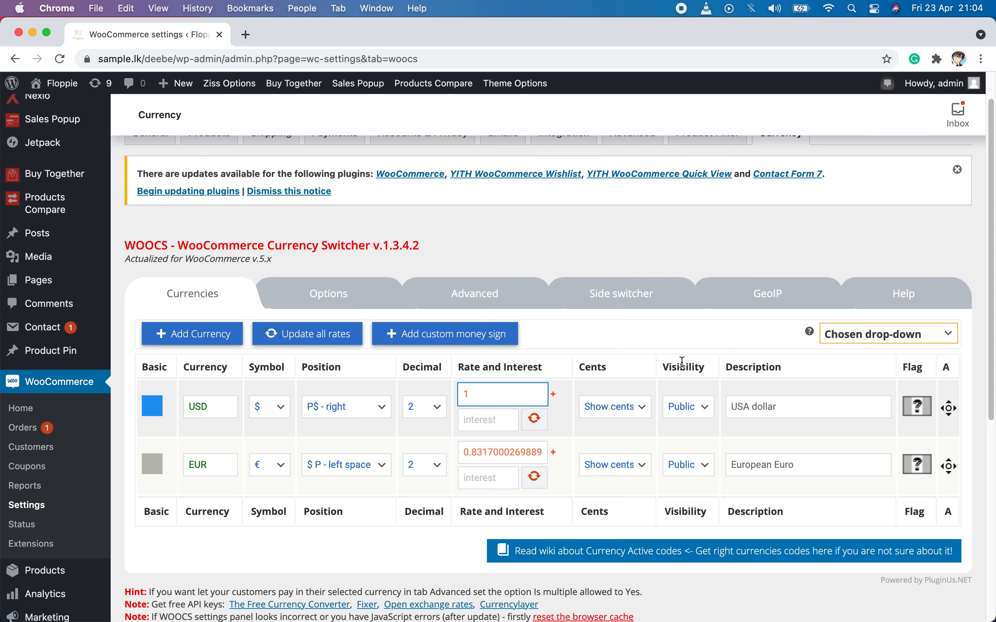
{"action": "left_click", "coordinate": [673, 325]}
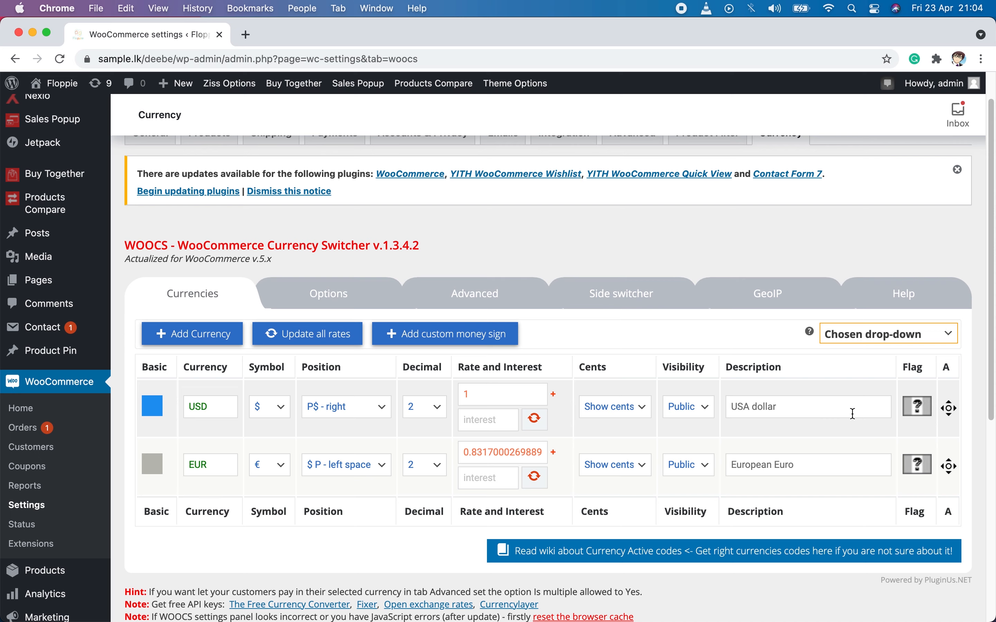
{"action": "left_click", "coordinate": [817, 408]}
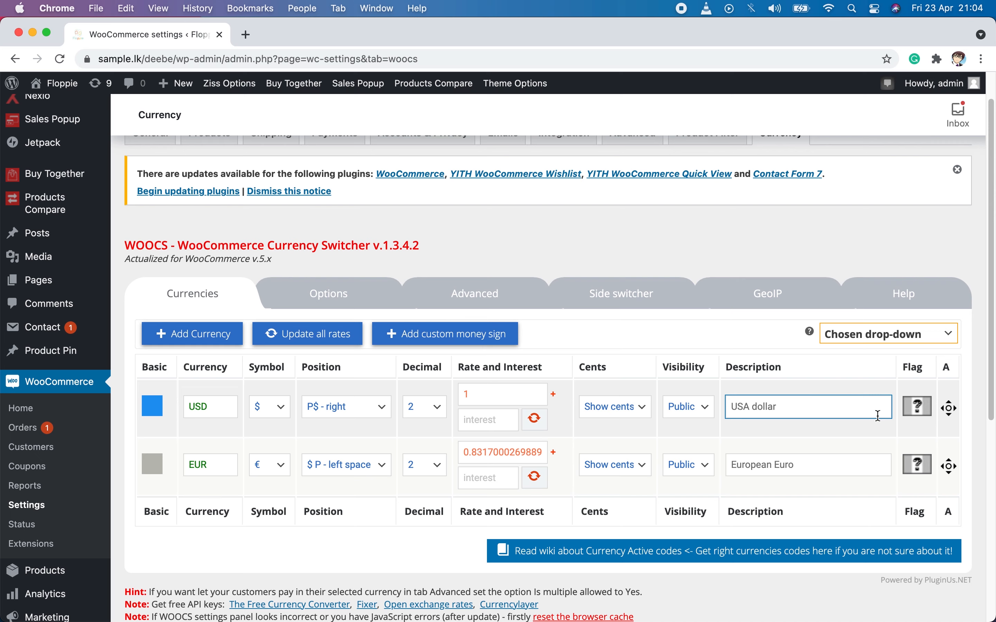
{"action": "left_click", "coordinate": [921, 409]}
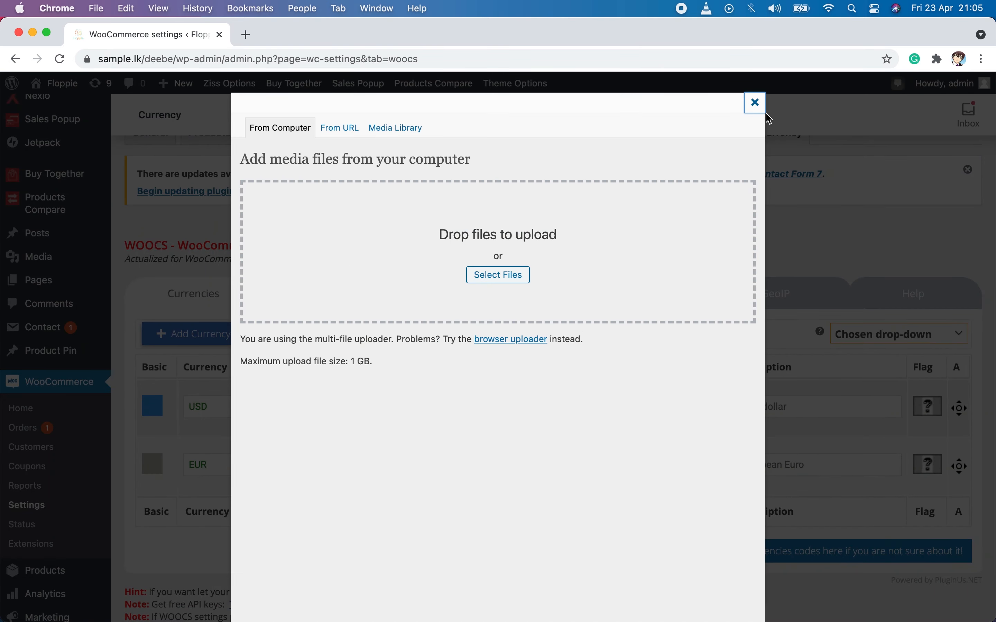
{"action": "left_click", "coordinate": [756, 108]}
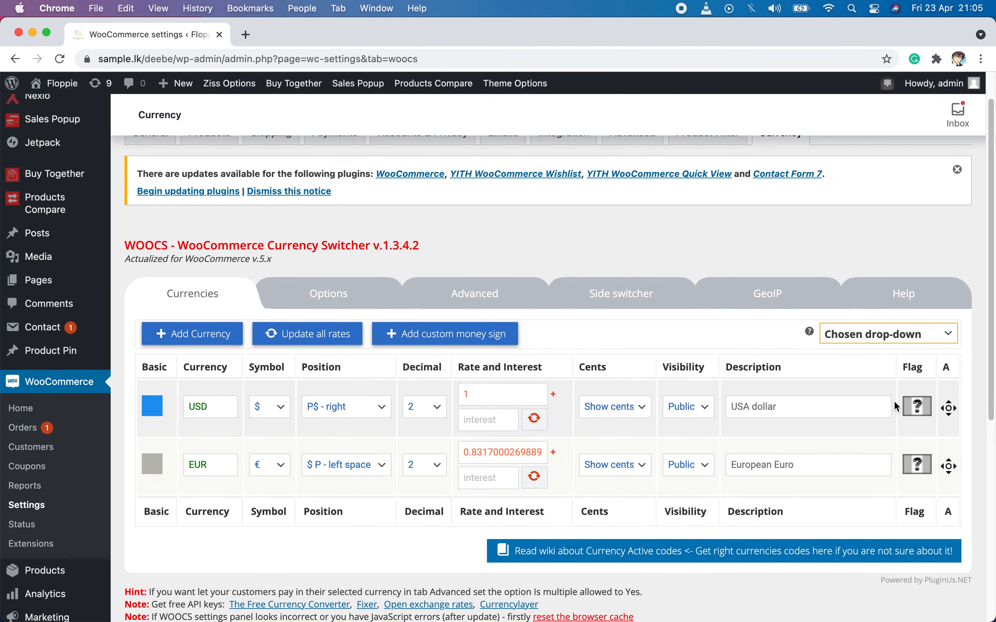
- Try to add another currency to the list and decline the visit to the plugin's Codecanyon page
{"action": "scroll", "coordinate": [553, 428], "scroll_direction": "down", "scroll_amount": 1}
{"action": "scroll", "coordinate": [554, 424], "scroll_direction": "down", "scroll_amount": 5}
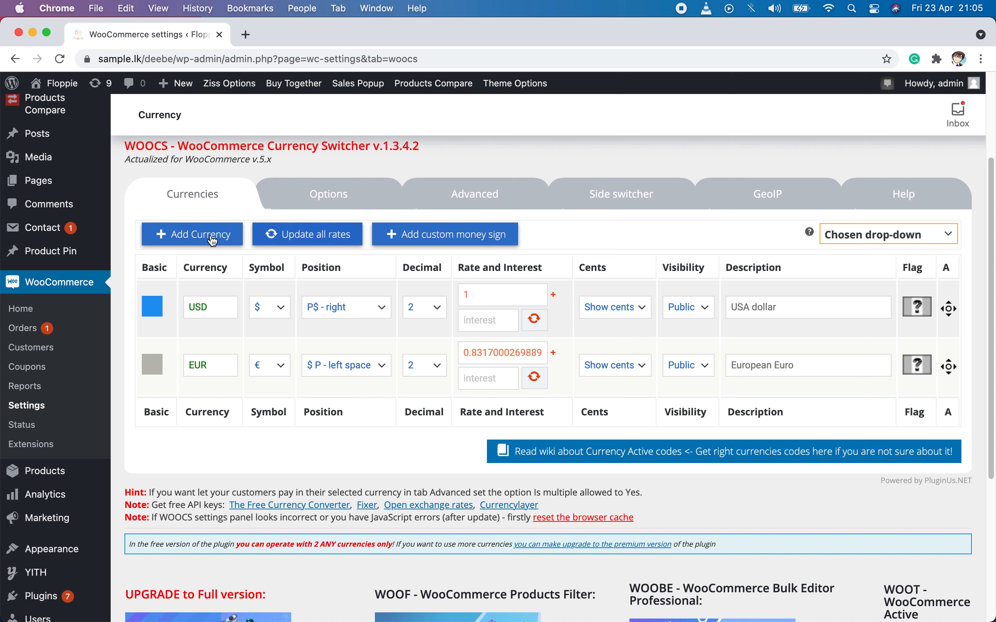
{"action": "left_click", "coordinate": [175, 245]}
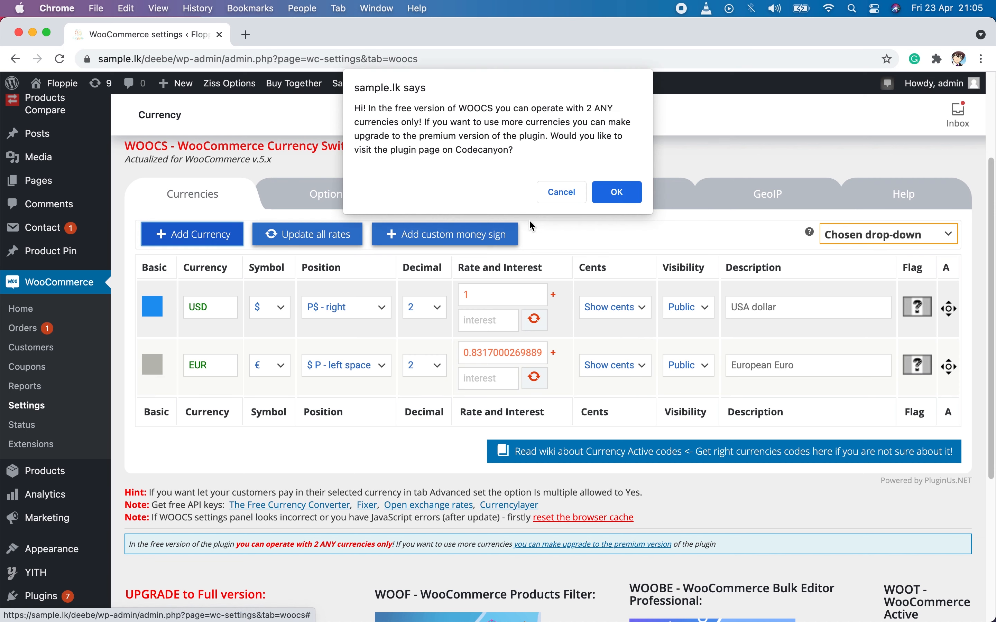
{"action": "left_click", "coordinate": [562, 197]}
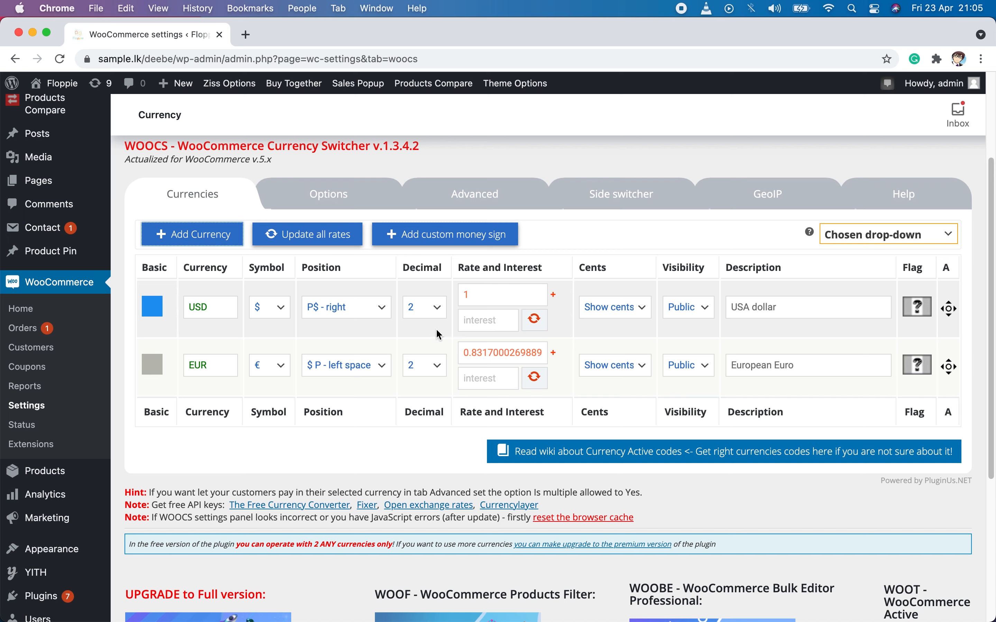
- Update the rates of all listed currencies and save the currency settings
{"action": "left_click", "coordinate": [317, 242]}
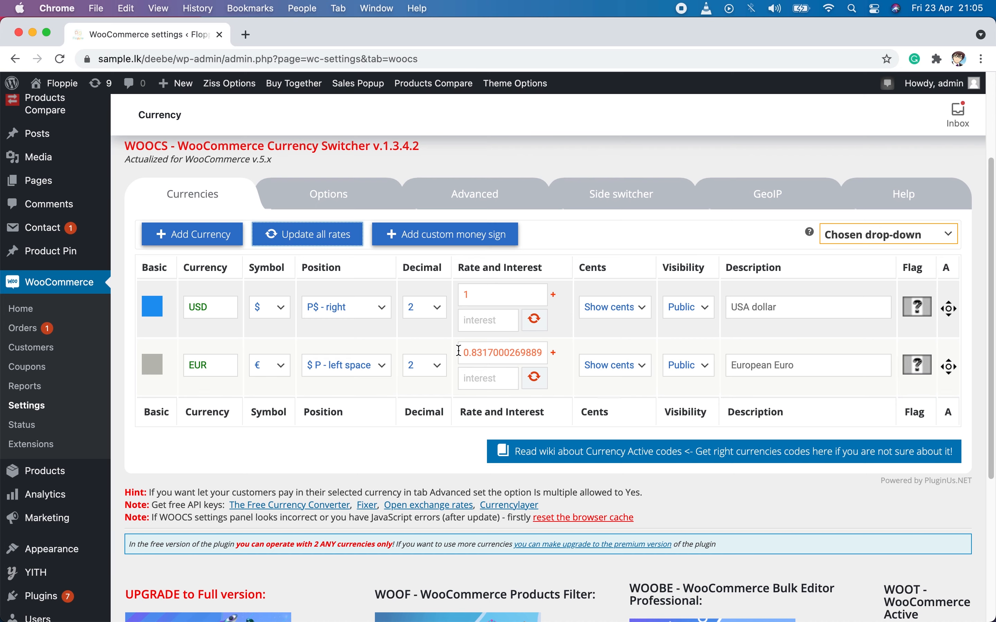
{"action": "scroll", "coordinate": [458, 423], "scroll_direction": "down", "scroll_amount": 6}
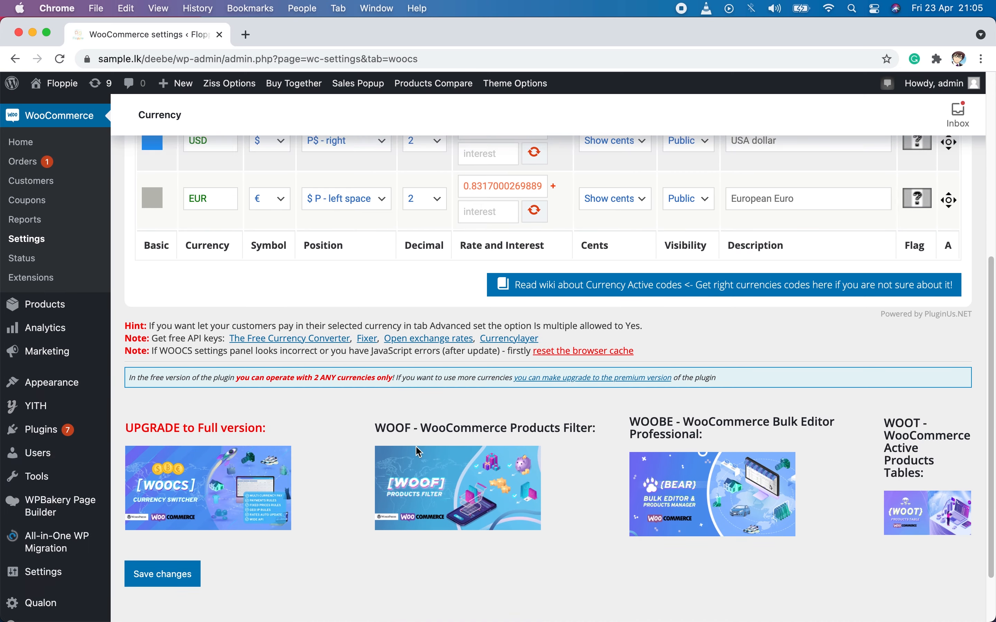
{"action": "left_click", "coordinate": [163, 510]}
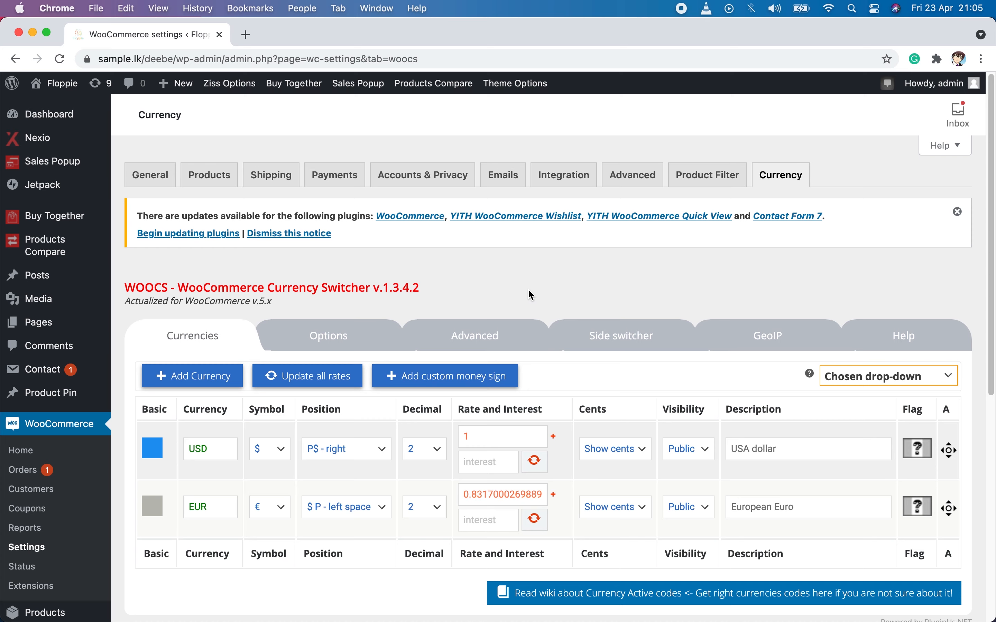
- Open the currency switcher's general options and review the currency aggregator choices, keeping the current selection
{"action": "scroll", "coordinate": [526, 287], "scroll_direction": "down", "scroll_amount": 1}
{"action": "left_click", "coordinate": [340, 308]}
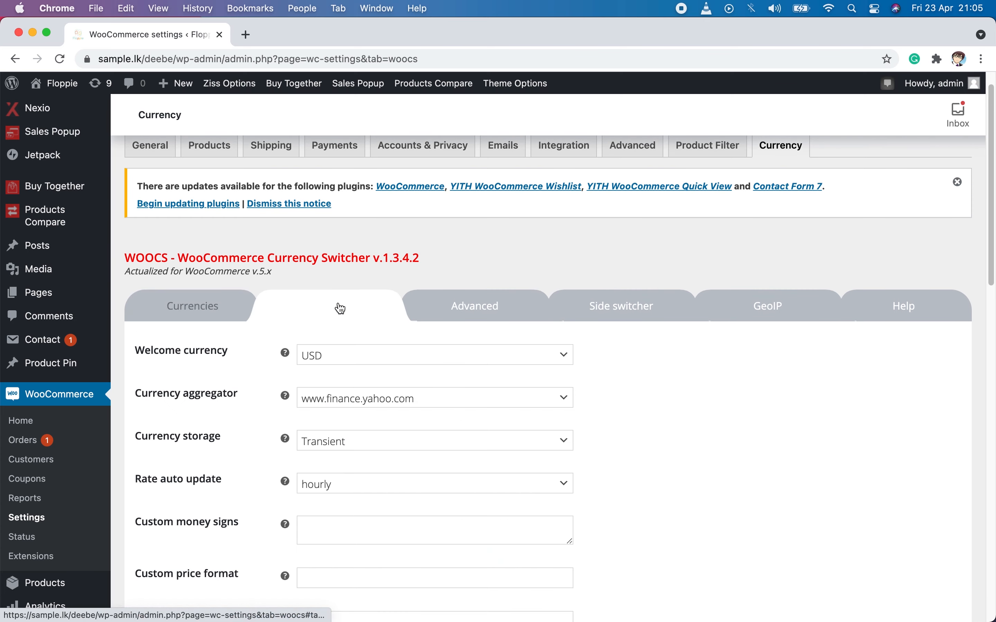
{"action": "scroll", "coordinate": [714, 366], "scroll_direction": "down", "scroll_amount": 2}
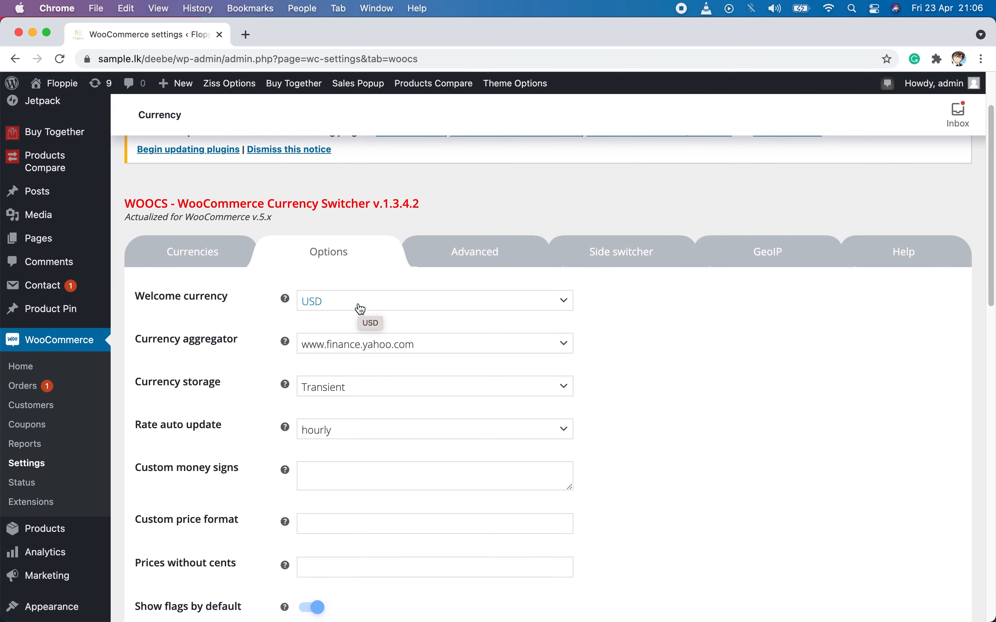
{"action": "scroll", "coordinate": [629, 342], "scroll_direction": "down", "scroll_amount": 1}
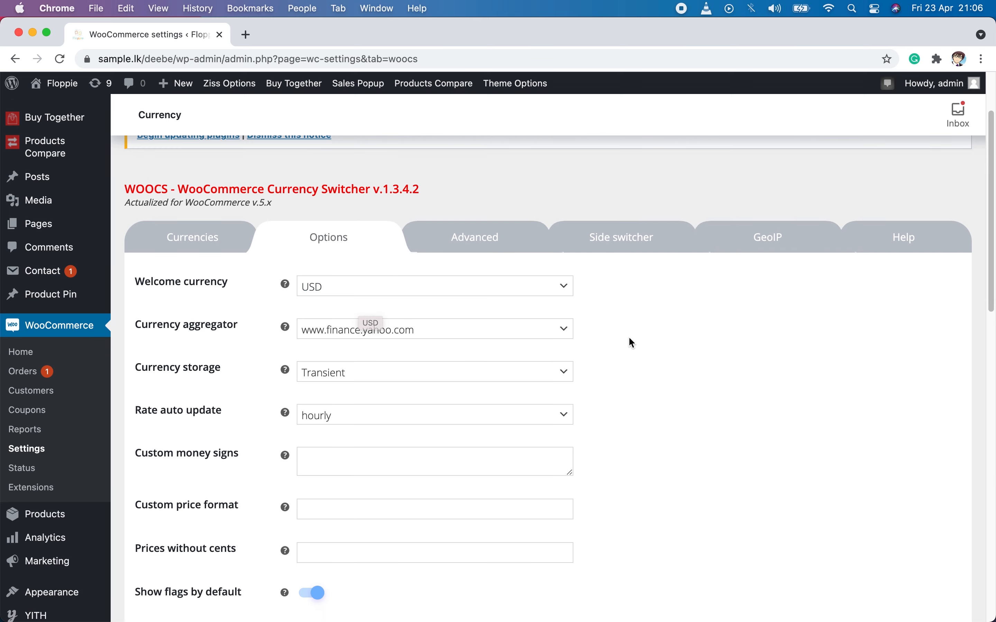
{"action": "left_click", "coordinate": [456, 334]}
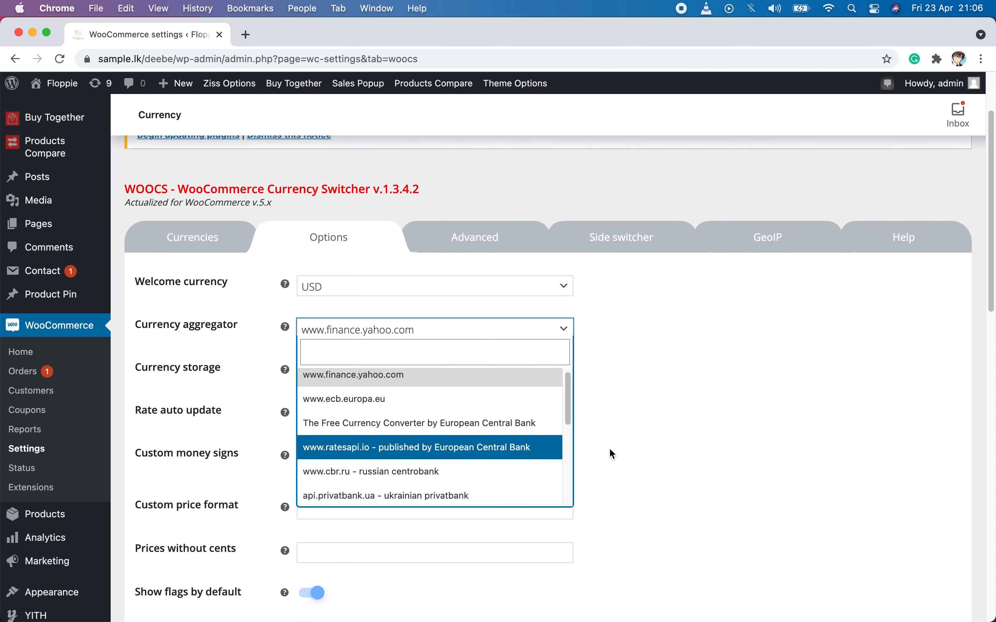
{"action": "left_click", "coordinate": [683, 416]}
{"action": "scroll", "coordinate": [684, 414], "scroll_direction": "down", "scroll_amount": 1}
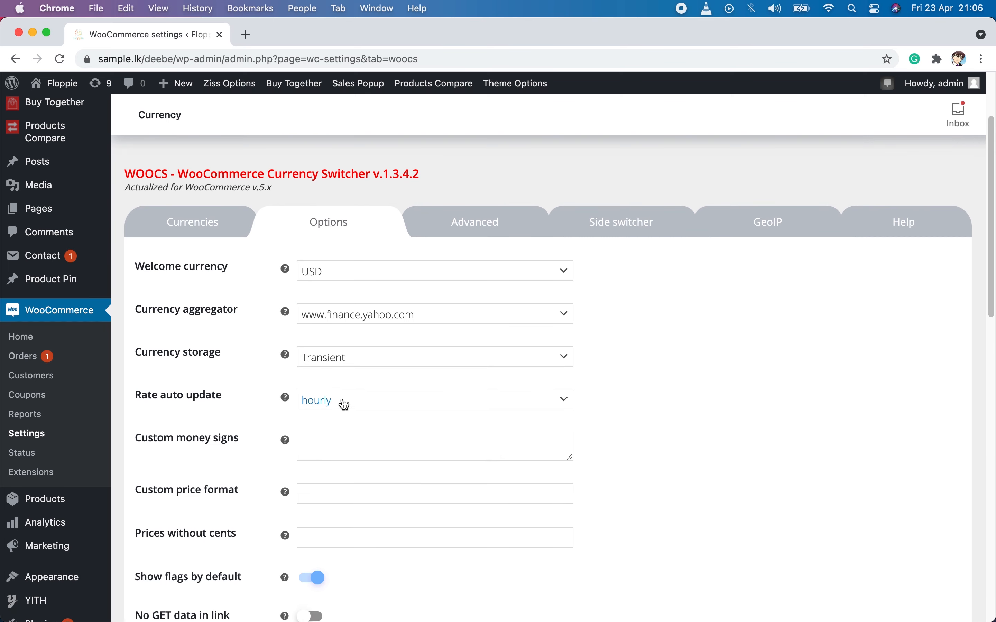
- Review the currency storage choices, trying PHP Session and setting the storage back to Transient
{"action": "left_click", "coordinate": [408, 363]}
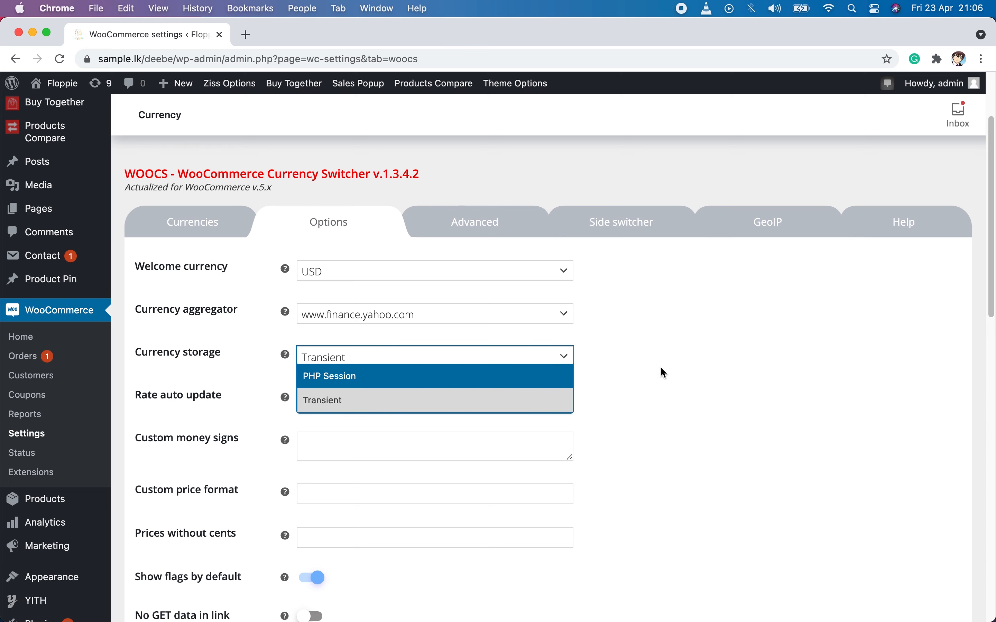
{"action": "left_click", "coordinate": [680, 363]}
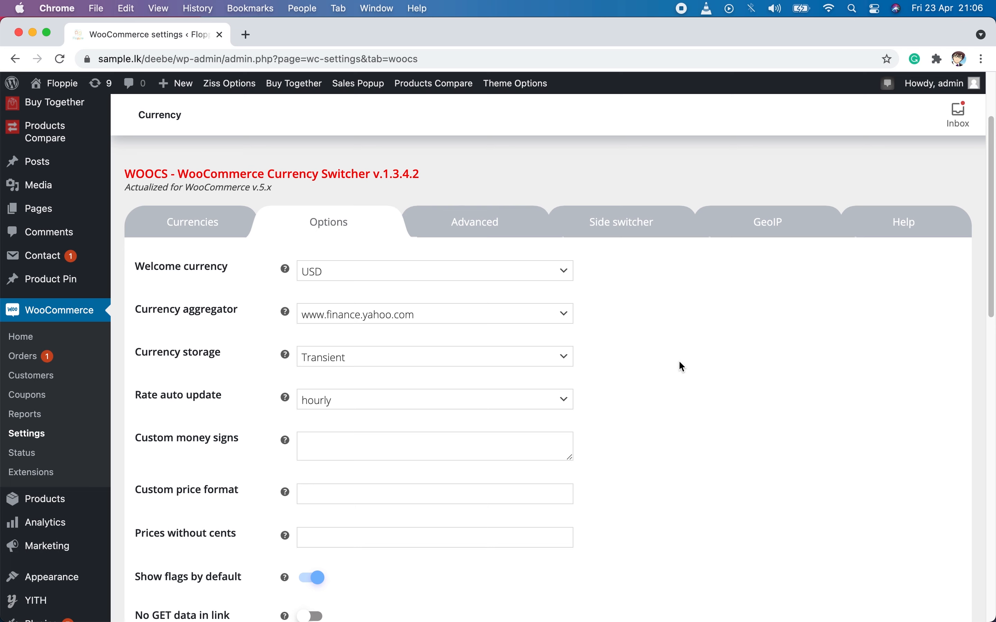
{"action": "left_click", "coordinate": [465, 361]}
{"action": "left_click", "coordinate": [369, 379]}
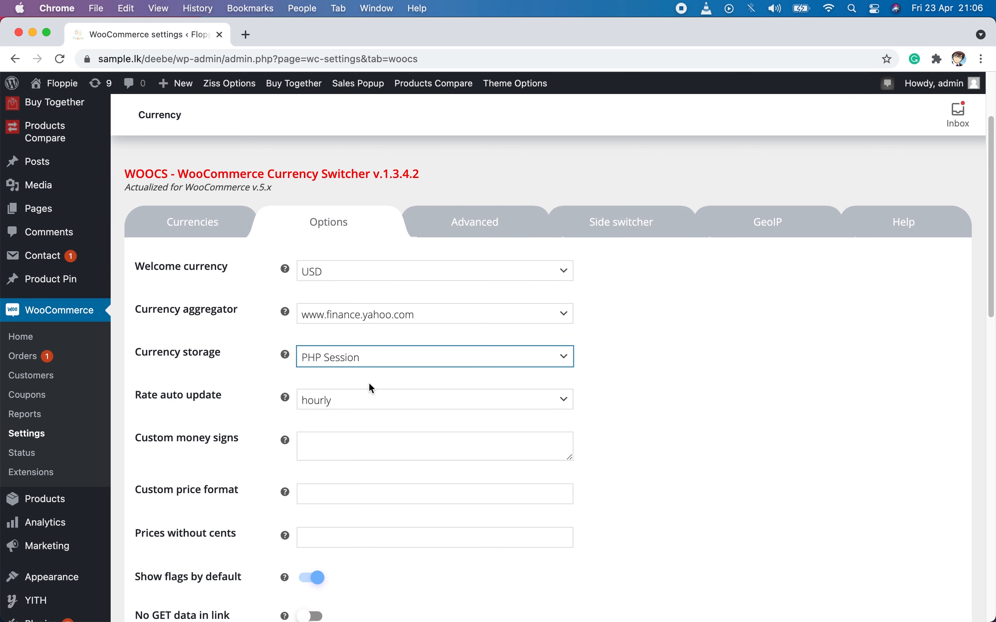
{"action": "left_click", "coordinate": [404, 365]}
{"action": "left_click", "coordinate": [380, 398]}
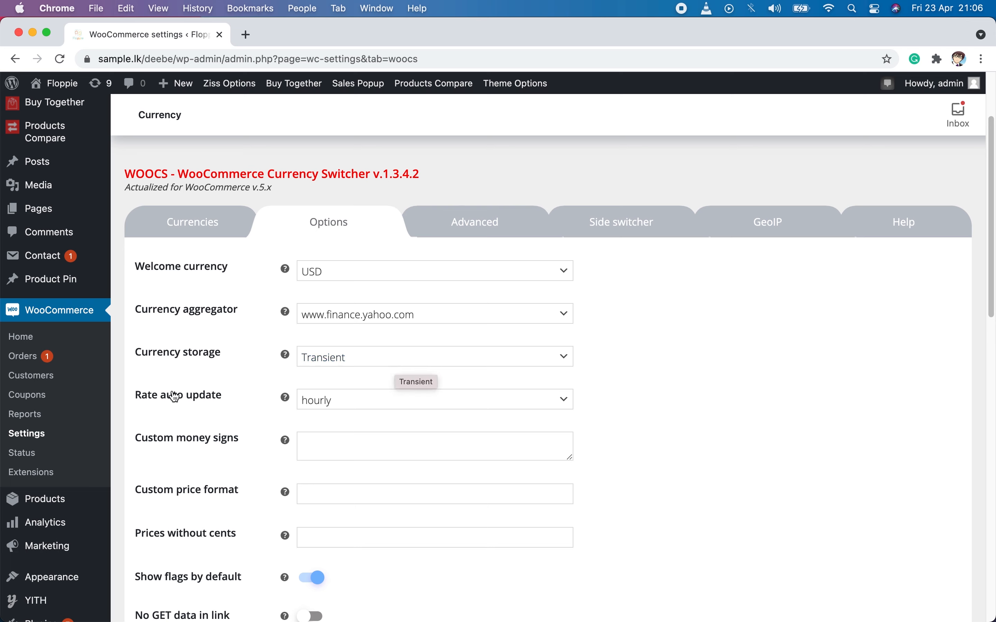
- Review the available rate auto update intervals and keep the update set to hourly
{"action": "left_click", "coordinate": [382, 406]}
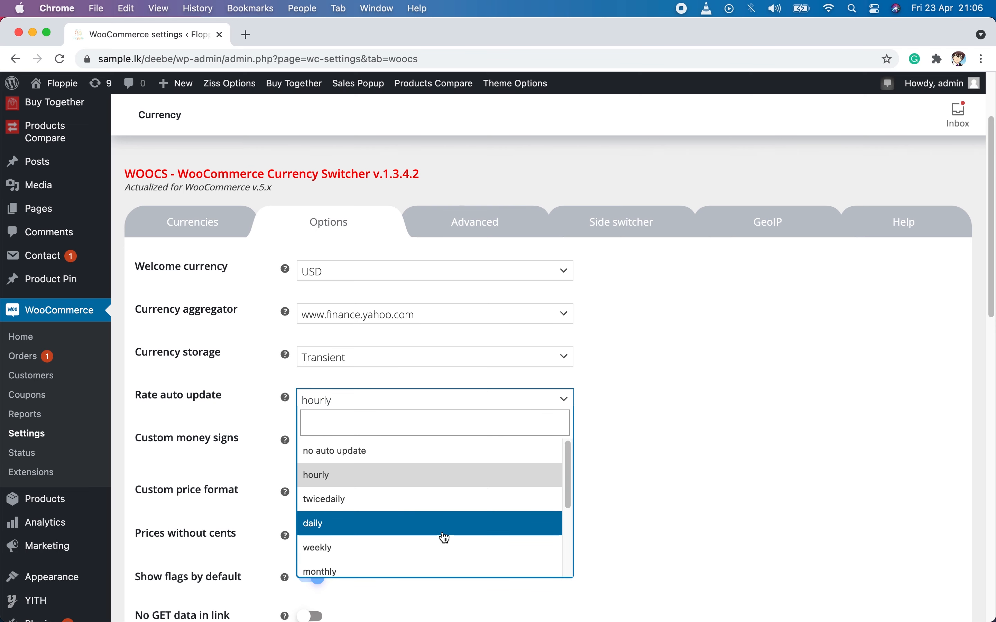
{"action": "scroll", "coordinate": [440, 539], "scroll_direction": "down", "scroll_amount": 3}
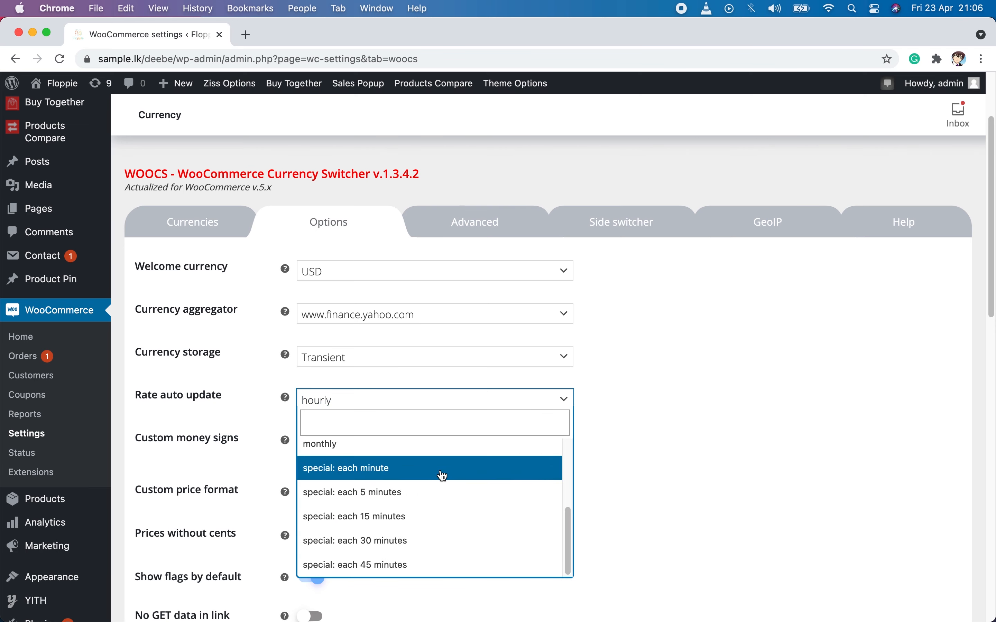
{"action": "scroll", "coordinate": [439, 482], "scroll_direction": "up", "scroll_amount": 3}
{"action": "left_click", "coordinate": [341, 478]}
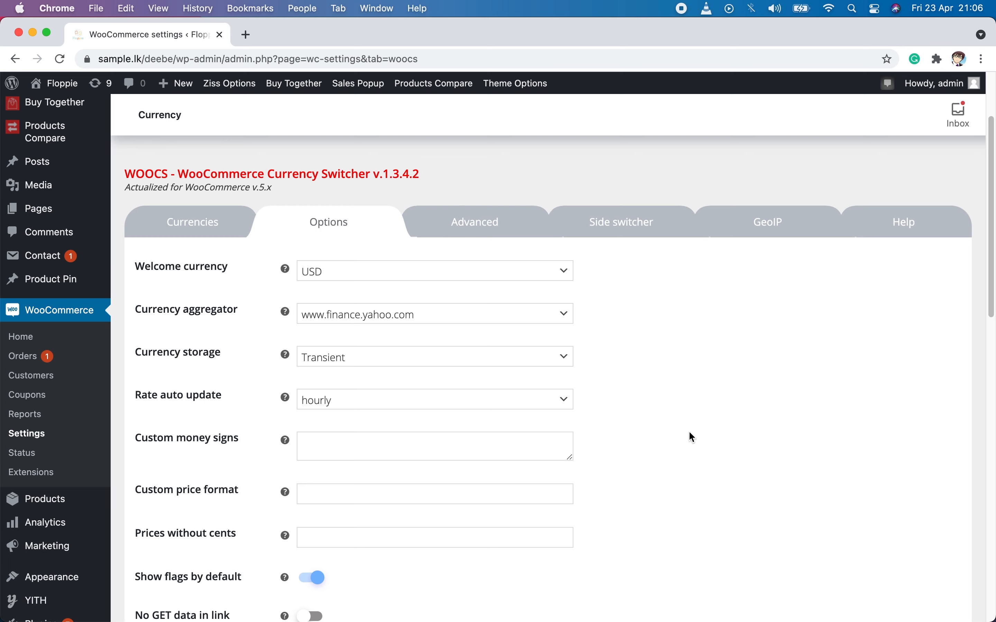
- Examine the remaining general options, from custom money signs and display switches down to disabling the switcher on pages
{"action": "scroll", "coordinate": [689, 432], "scroll_direction": "down", "scroll_amount": 2}
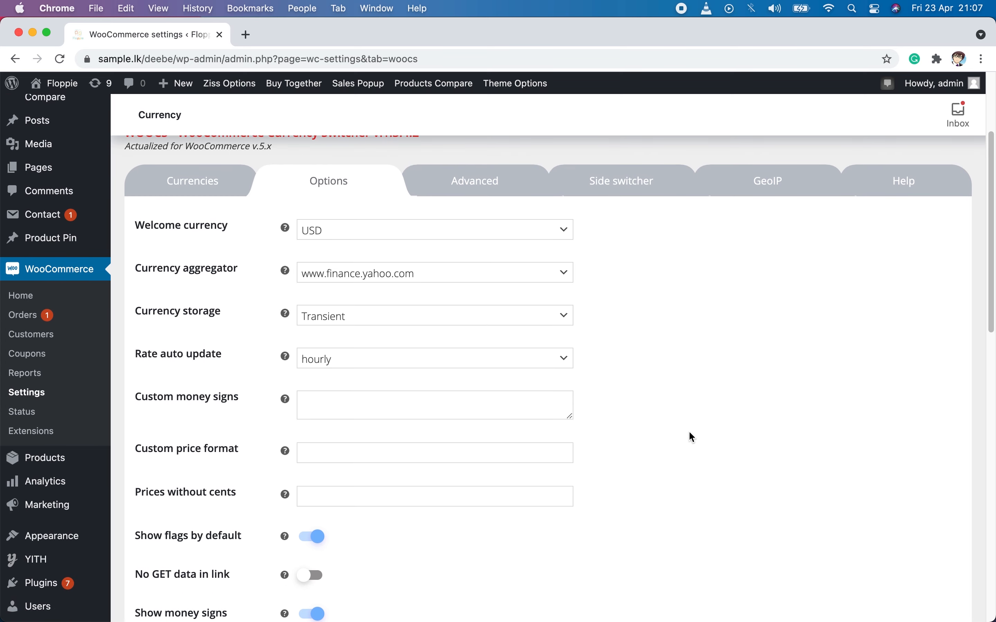
{"action": "scroll", "coordinate": [712, 446], "scroll_direction": "down", "scroll_amount": 4}
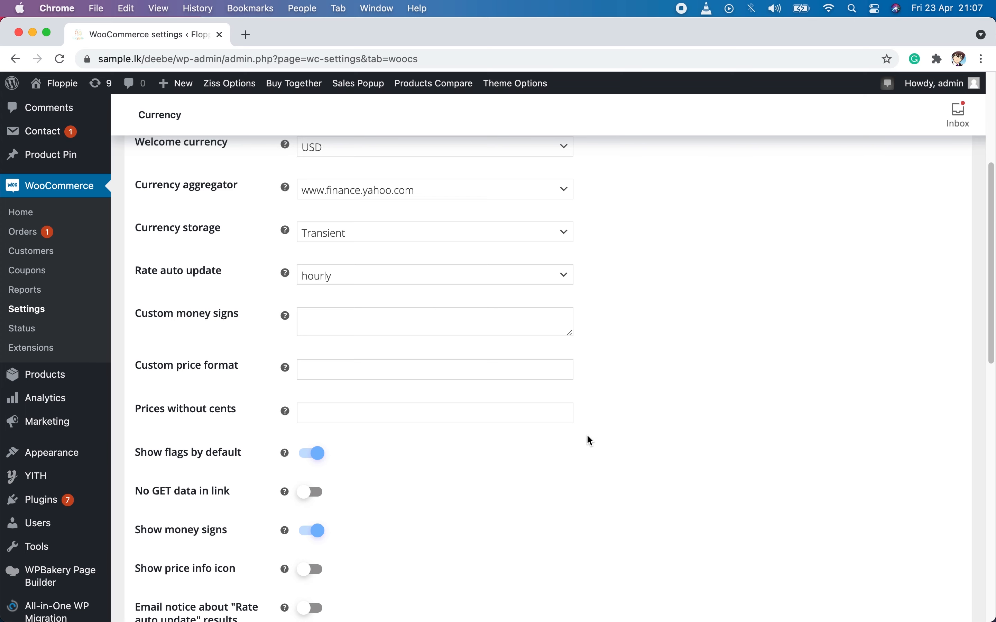
{"action": "scroll", "coordinate": [623, 453], "scroll_direction": "down", "scroll_amount": 4}
{"action": "scroll", "coordinate": [624, 453], "scroll_direction": "down", "scroll_amount": 5}
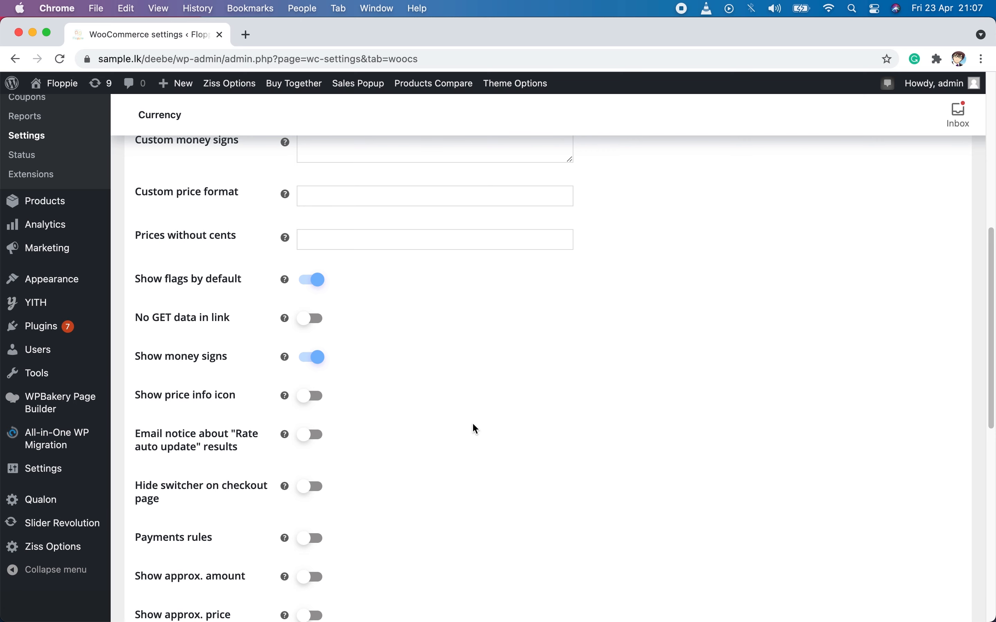
{"action": "scroll", "coordinate": [481, 423], "scroll_direction": "down", "scroll_amount": 8}
{"action": "scroll", "coordinate": [480, 423], "scroll_direction": "down", "scroll_amount": 10}
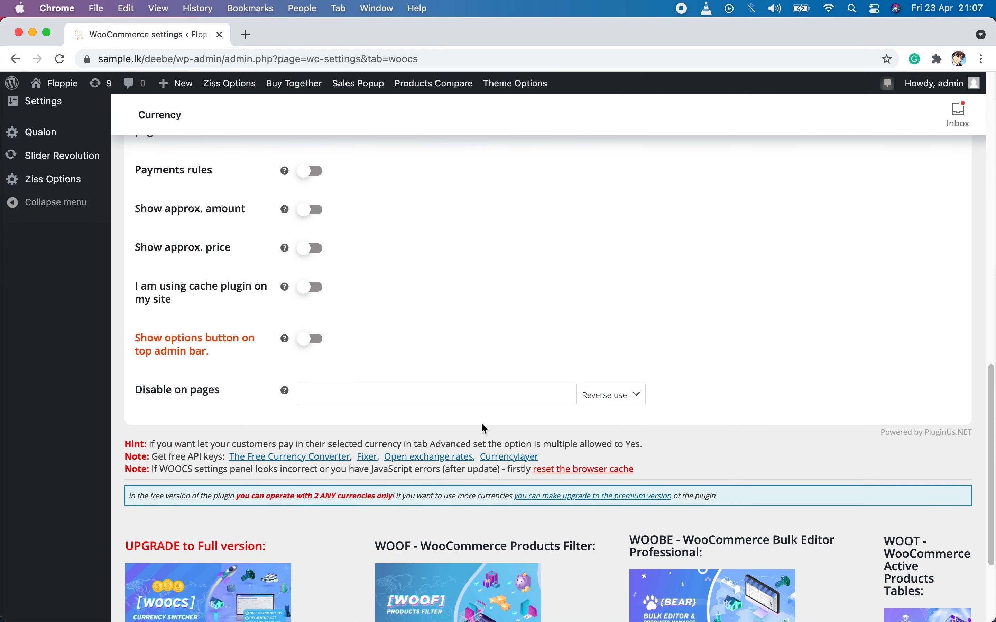
{"action": "scroll", "coordinate": [480, 423], "scroll_direction": "up", "scroll_amount": 10}
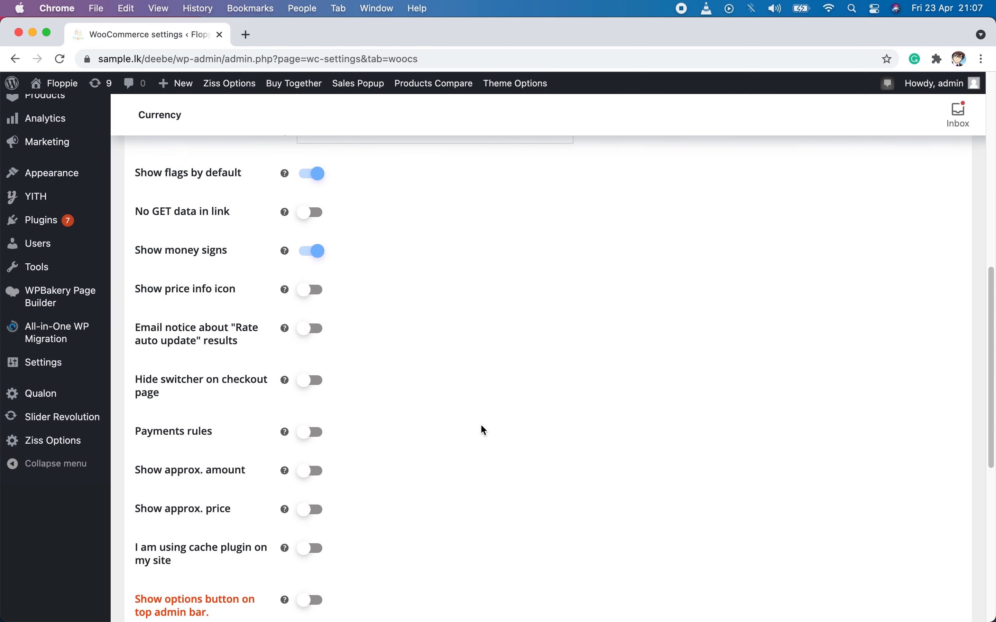
{"action": "scroll", "coordinate": [480, 424], "scroll_direction": "up", "scroll_amount": 10}
{"action": "scroll", "coordinate": [481, 427], "scroll_direction": "up", "scroll_amount": 5}
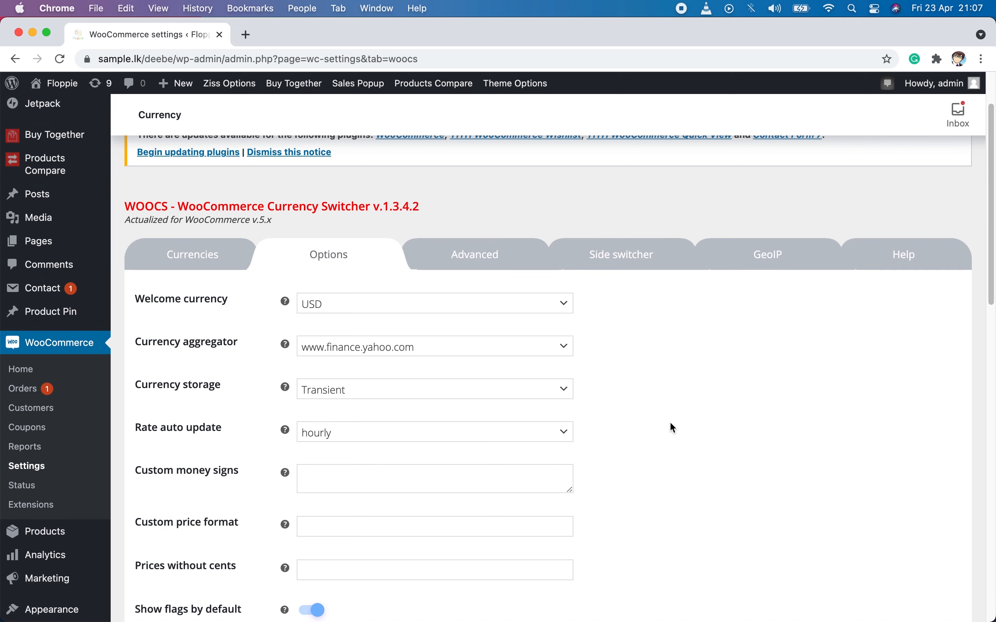
- Enable the side switcher and review its skin choices, keeping Classic blocks
{"action": "left_click", "coordinate": [630, 265]}
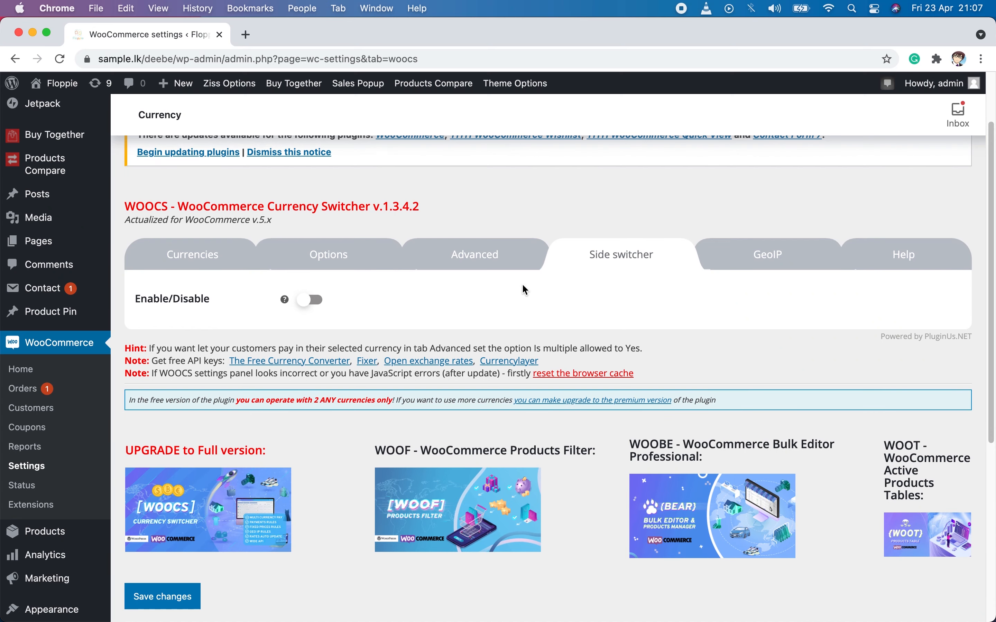
{"action": "left_click", "coordinate": [317, 304]}
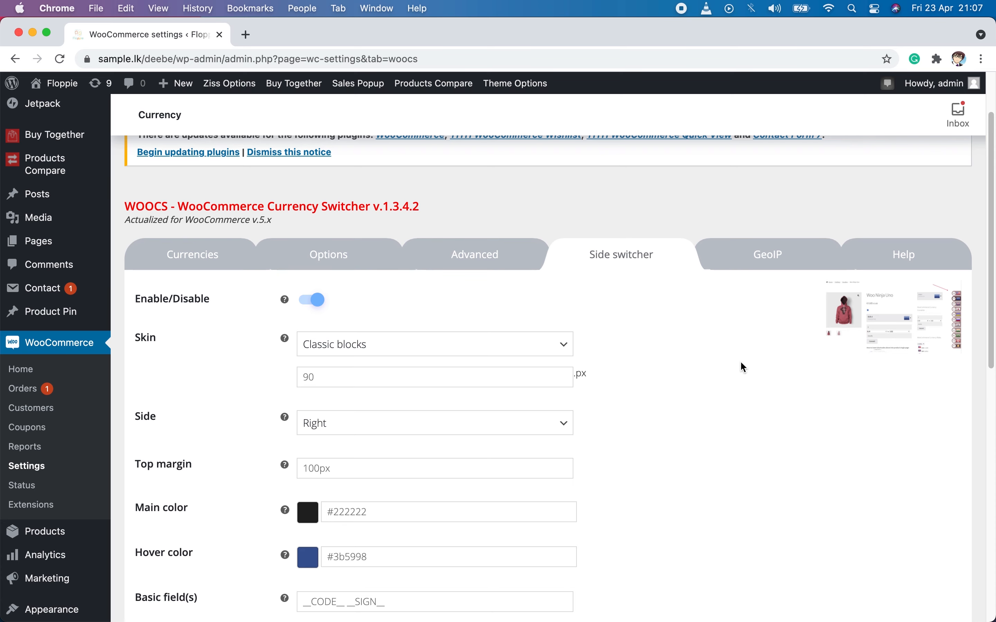
{"action": "scroll", "coordinate": [741, 362], "scroll_direction": "down", "scroll_amount": 3}
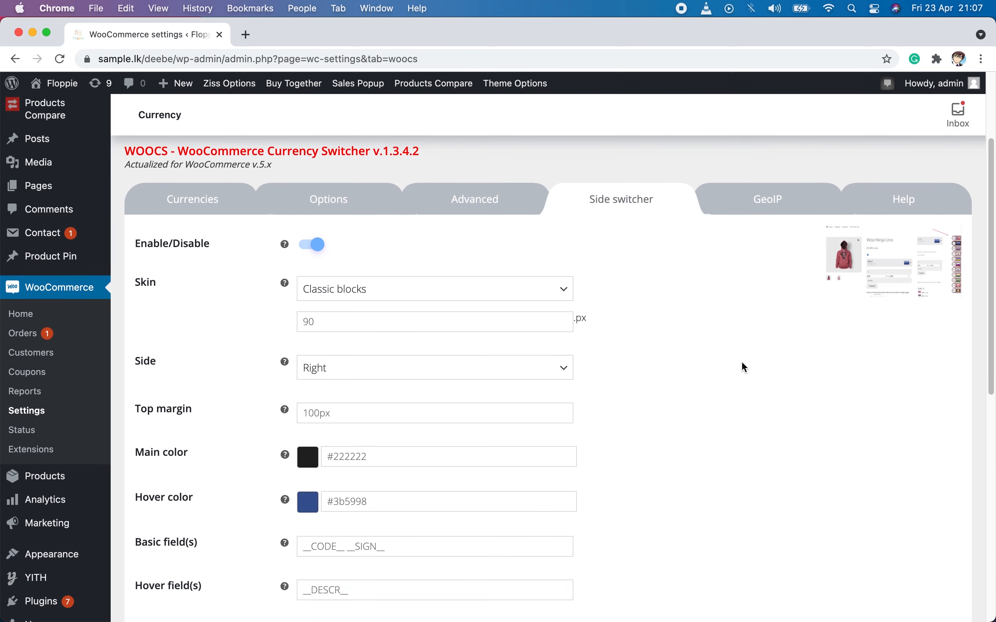
{"action": "left_click", "coordinate": [428, 292]}
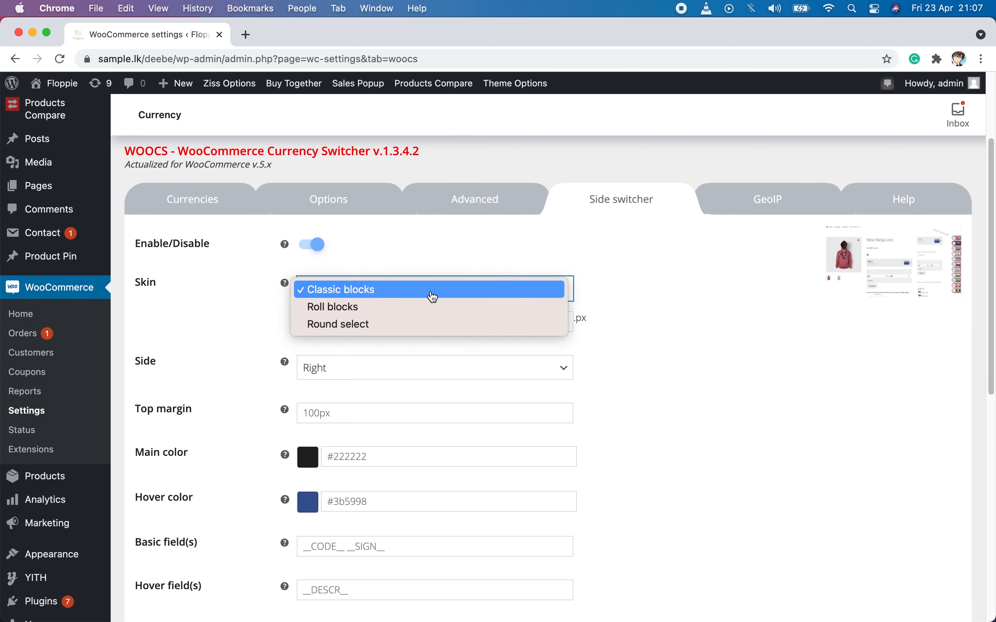
{"action": "left_click", "coordinate": [687, 351]}
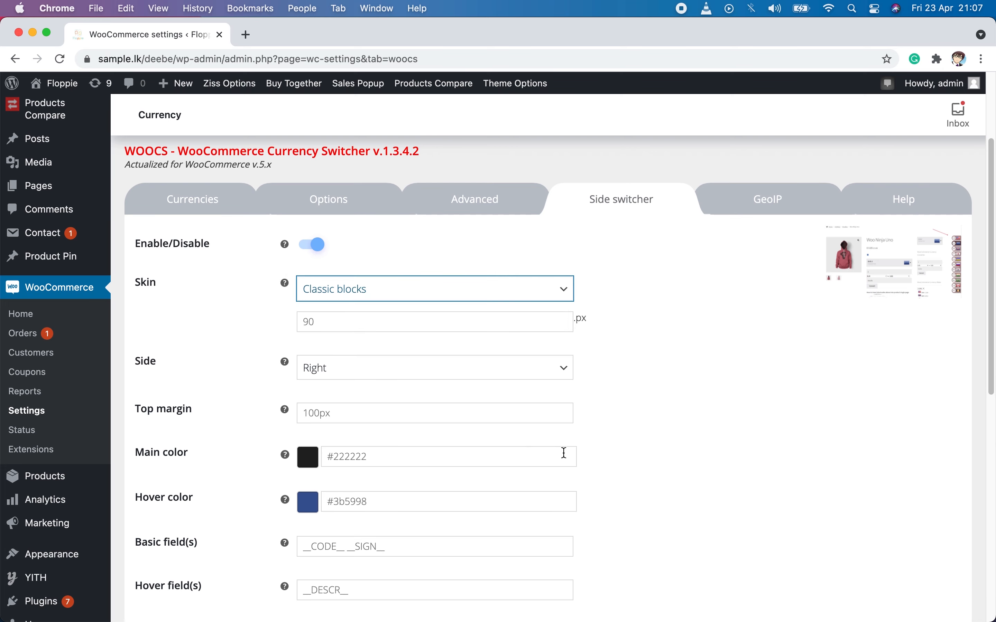
- Keep the side switcher on the Right side, review its remaining fields, and save the changes
{"action": "scroll", "coordinate": [569, 458], "scroll_direction": "down", "scroll_amount": 3}
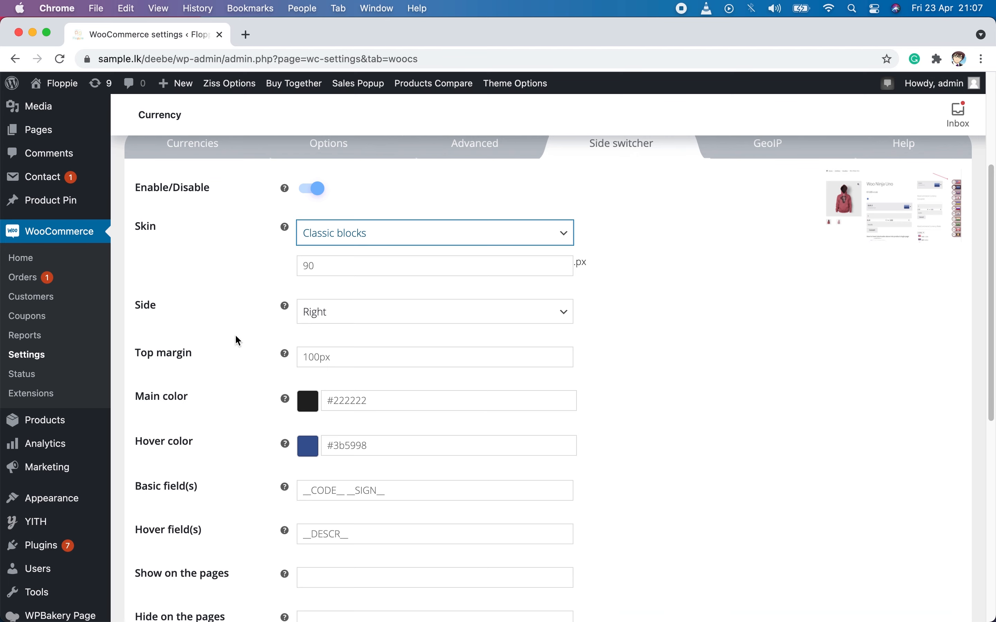
{"action": "left_click", "coordinate": [454, 315]}
{"action": "left_click", "coordinate": [644, 310]}
{"action": "scroll", "coordinate": [439, 384], "scroll_direction": "down", "scroll_amount": 1}
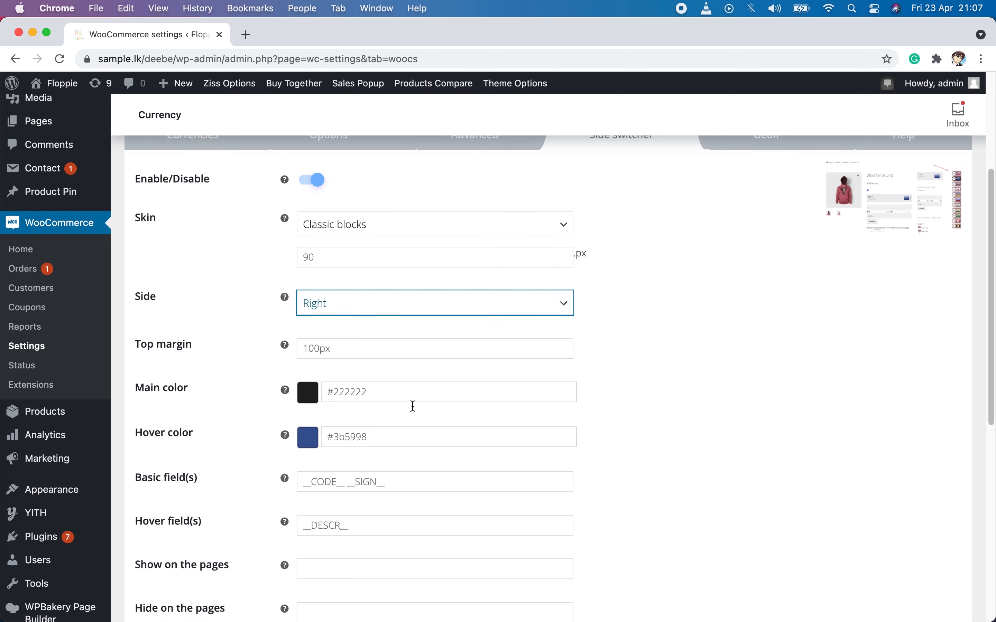
{"action": "scroll", "coordinate": [554, 433], "scroll_direction": "down", "scroll_amount": 5}
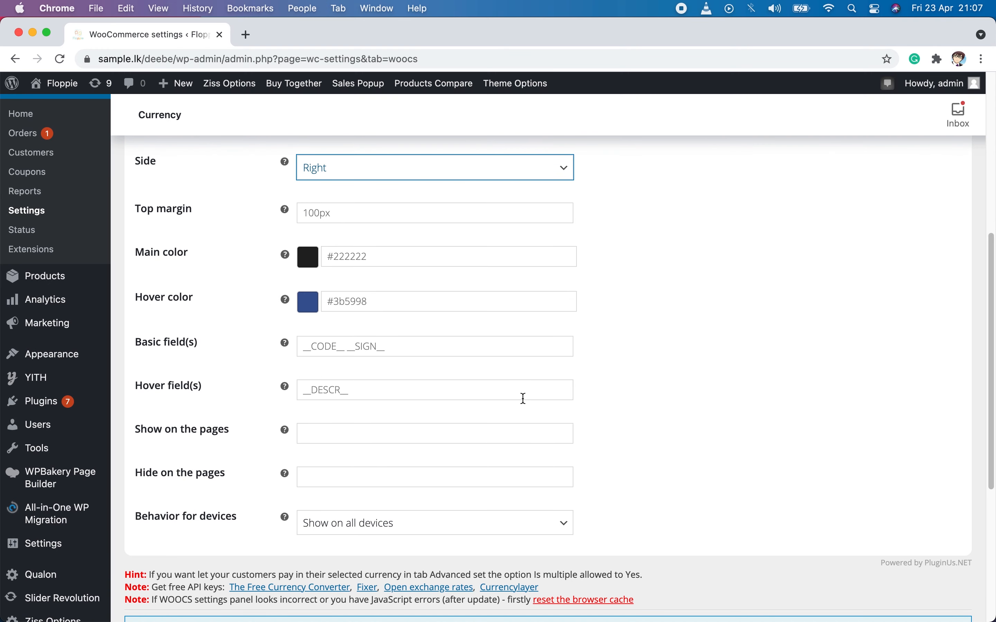
{"action": "scroll", "coordinate": [528, 398], "scroll_direction": "down", "scroll_amount": 3}
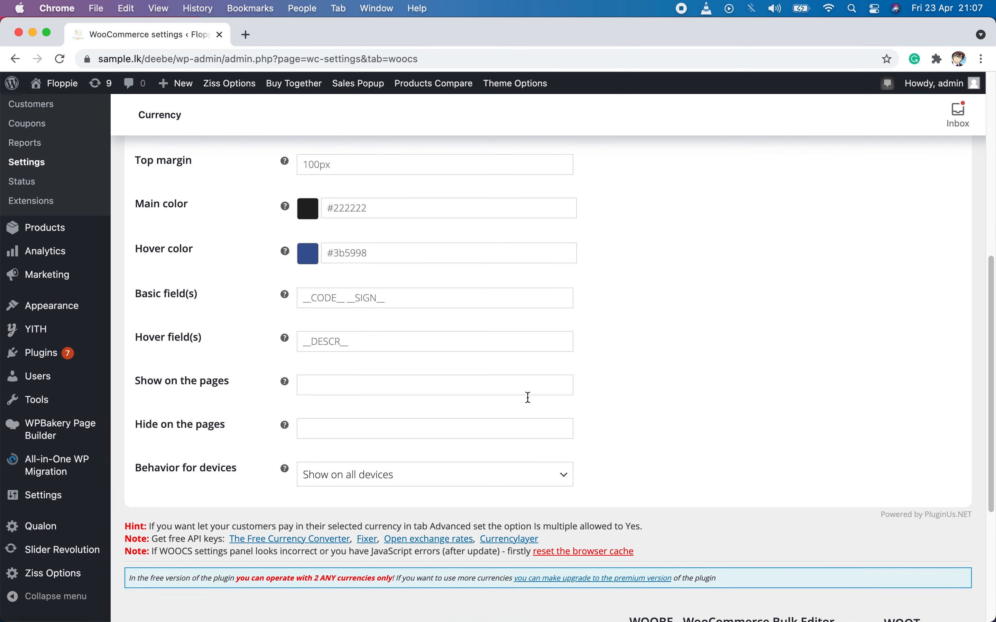
{"action": "scroll", "coordinate": [529, 398], "scroll_direction": "down", "scroll_amount": 5}
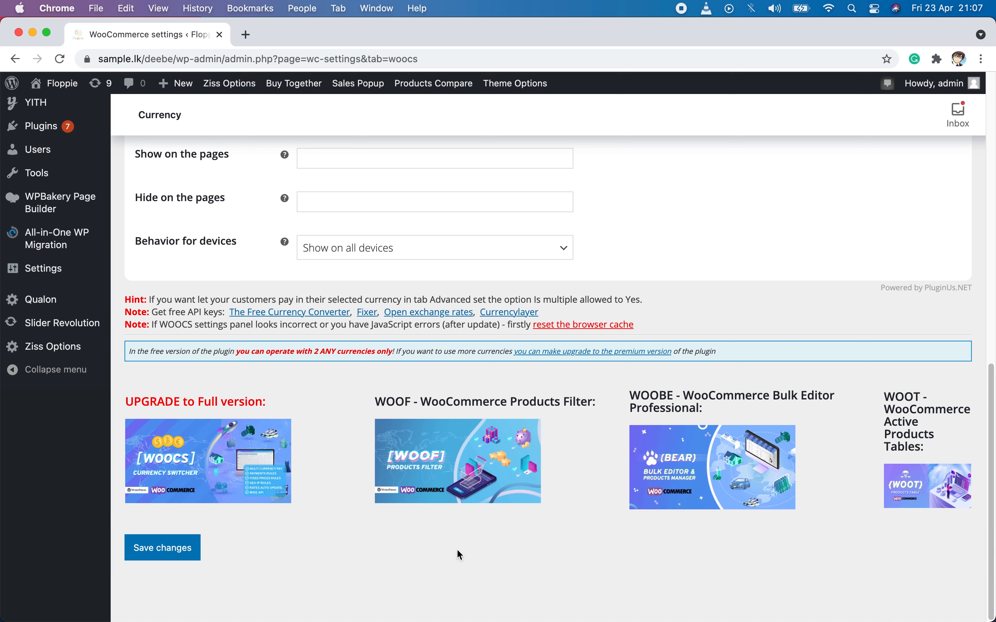
{"action": "left_click", "coordinate": [177, 556]}
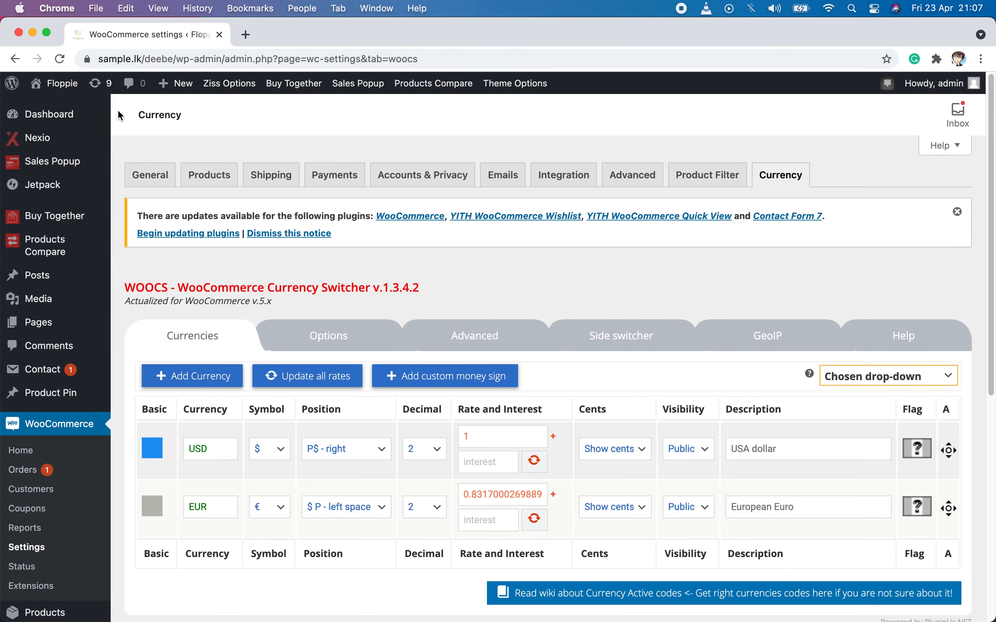
- Open the Floppie storefront in a separate browser tab and go to the product listing on its Shop page
{"action": "mouse_move", "coordinate": [58, 87]}
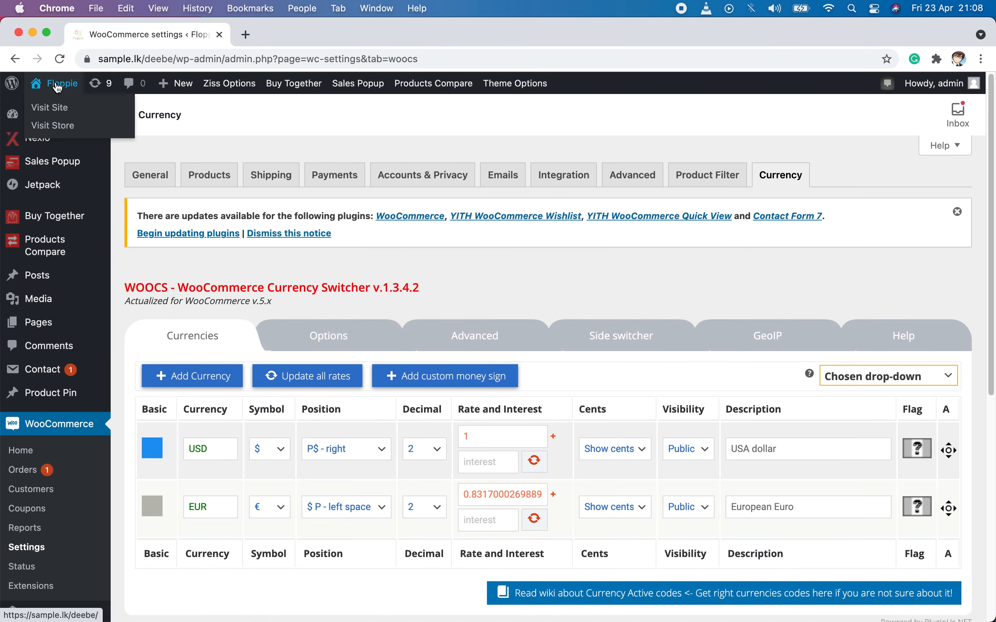
{"action": "left_click", "coordinate": [50, 108], "text": "super"}
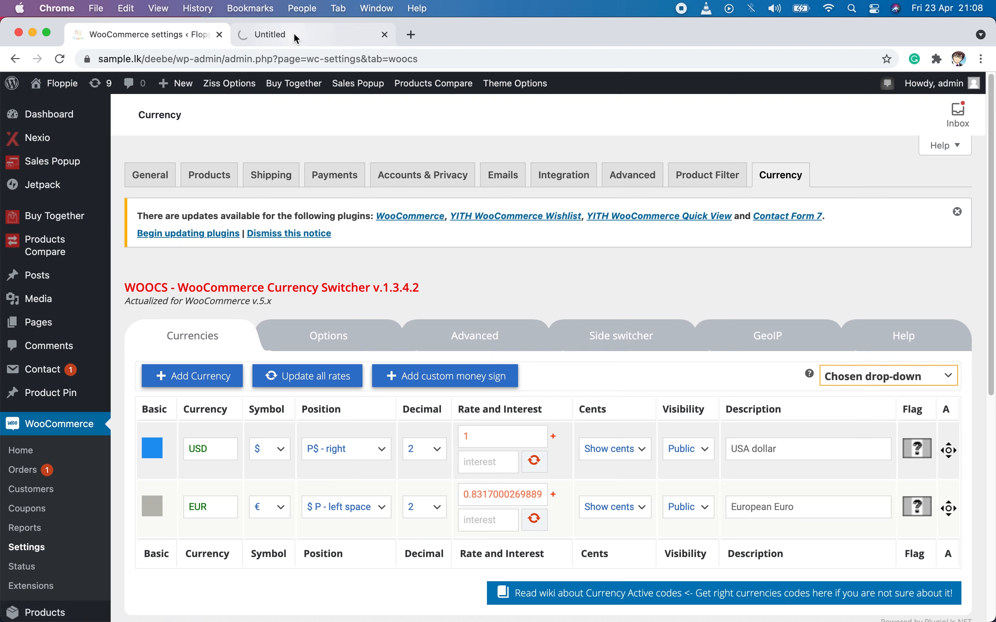
{"action": "left_click", "coordinate": [297, 38]}
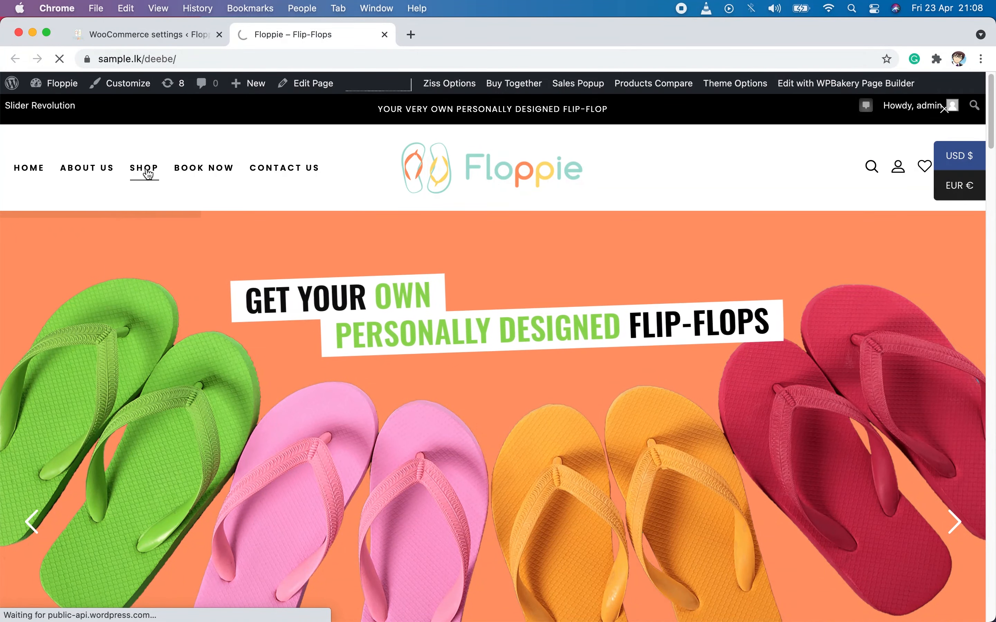
{"action": "left_click", "coordinate": [149, 175]}
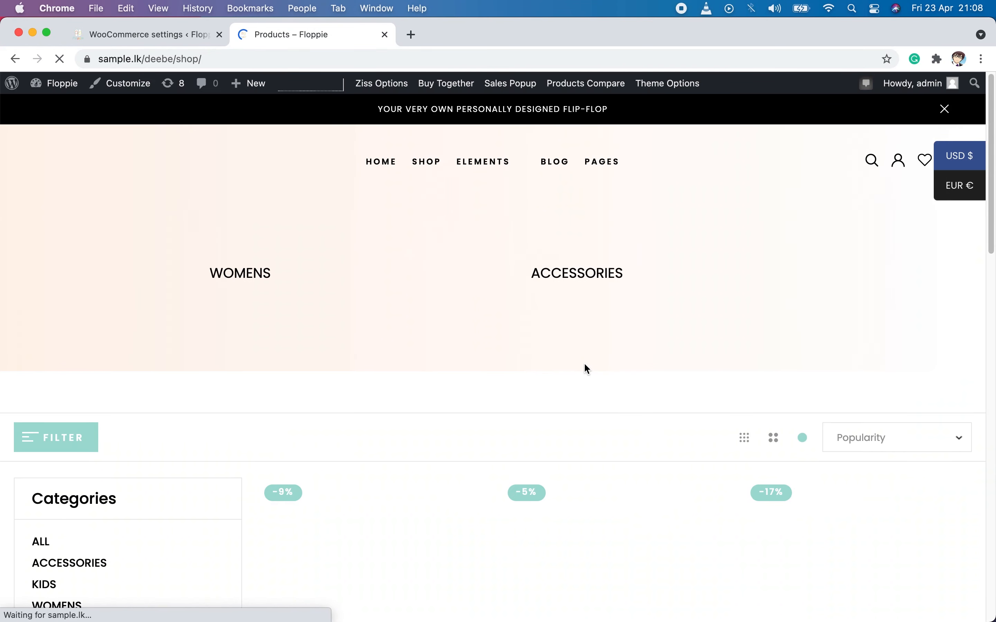
{"action": "scroll", "coordinate": [562, 381], "scroll_direction": "down", "scroll_amount": 6}
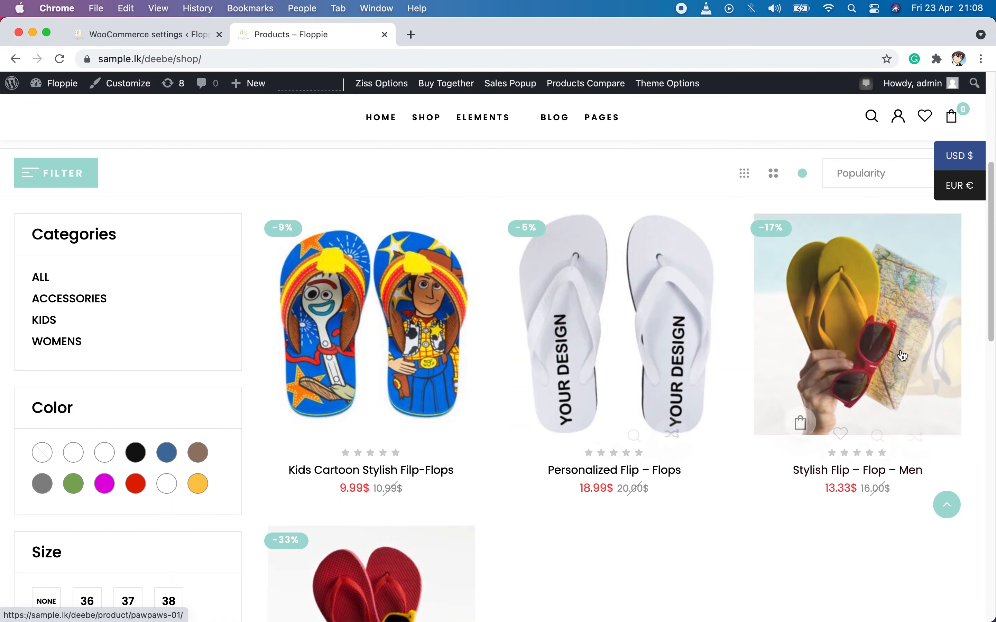
- Switch the shop's currency to EUR with the side switcher and check the prices of the listed products
{"action": "left_click", "coordinate": [961, 186]}
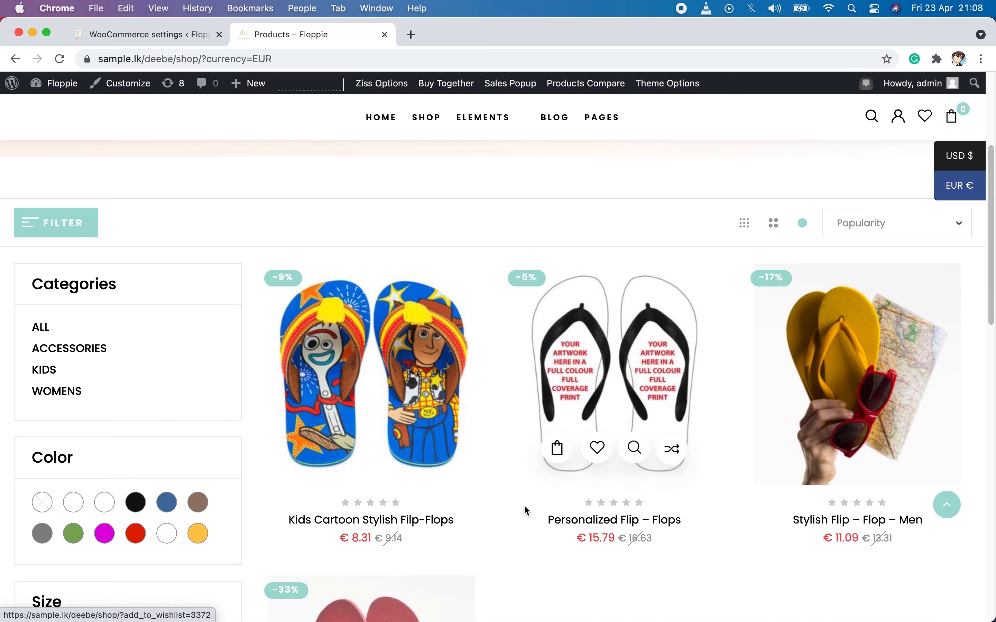
{"action": "scroll", "coordinate": [593, 535], "scroll_direction": "down", "scroll_amount": 1}
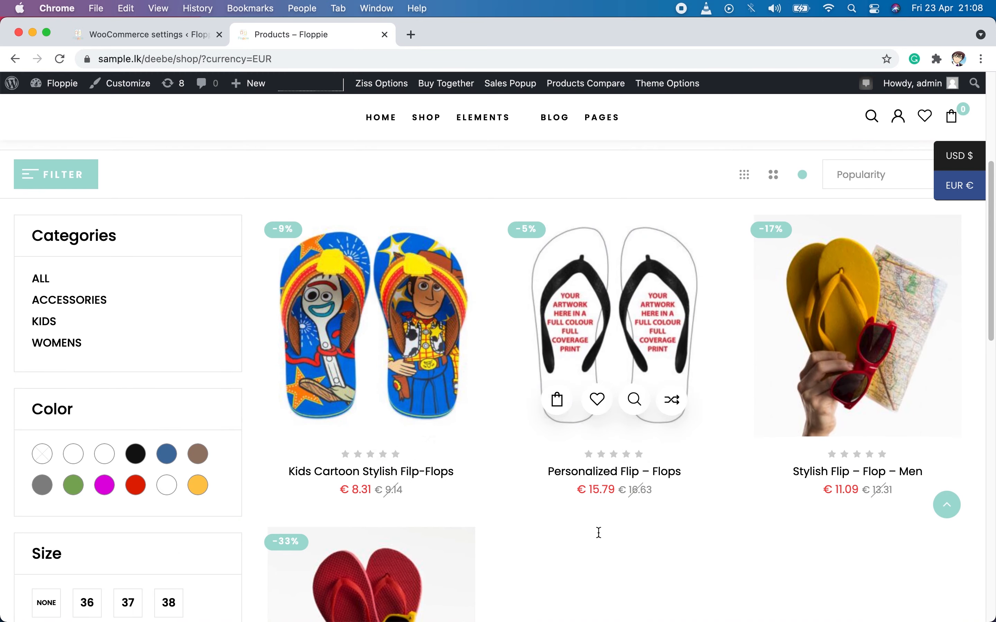
{"action": "scroll", "coordinate": [393, 546], "scroll_direction": "down", "scroll_amount": 3}
{"action": "scroll", "coordinate": [393, 545], "scroll_direction": "down", "scroll_amount": 3}
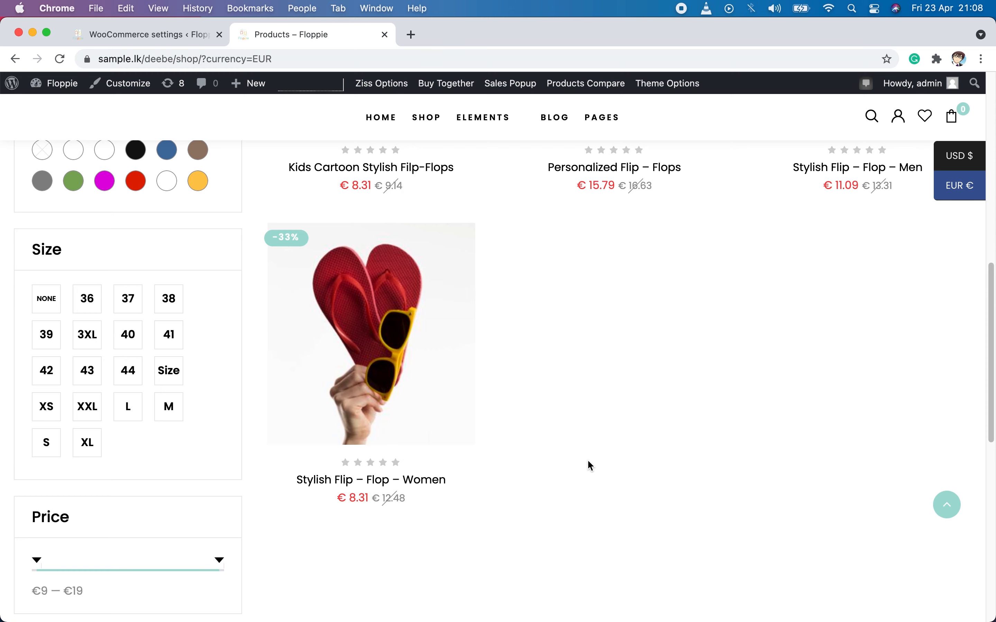
{"action": "scroll", "coordinate": [588, 463], "scroll_direction": "up", "scroll_amount": 8}
{"action": "scroll", "coordinate": [588, 460], "scroll_direction": "up", "scroll_amount": 4}
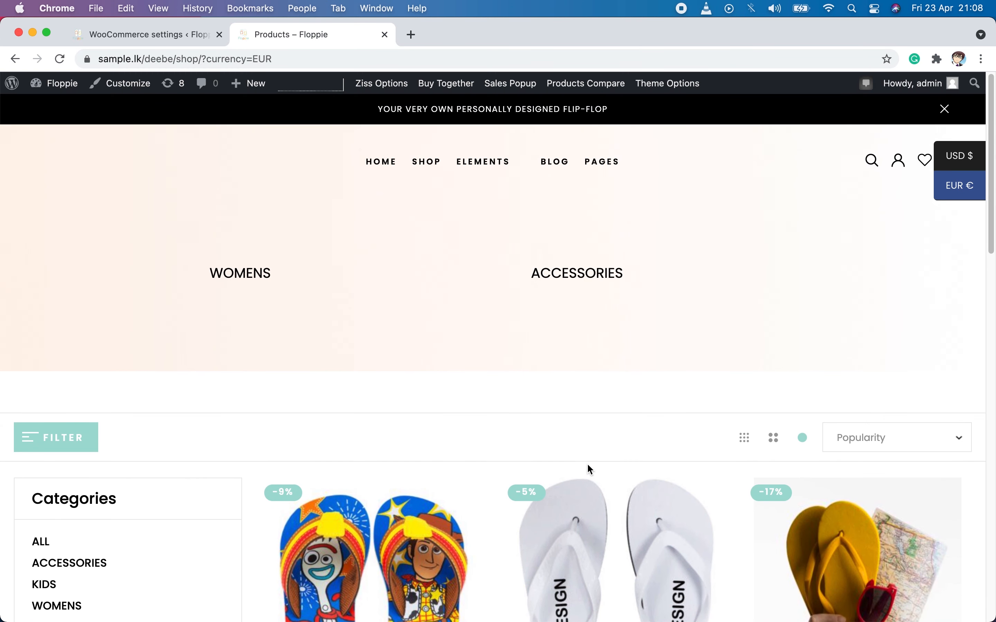